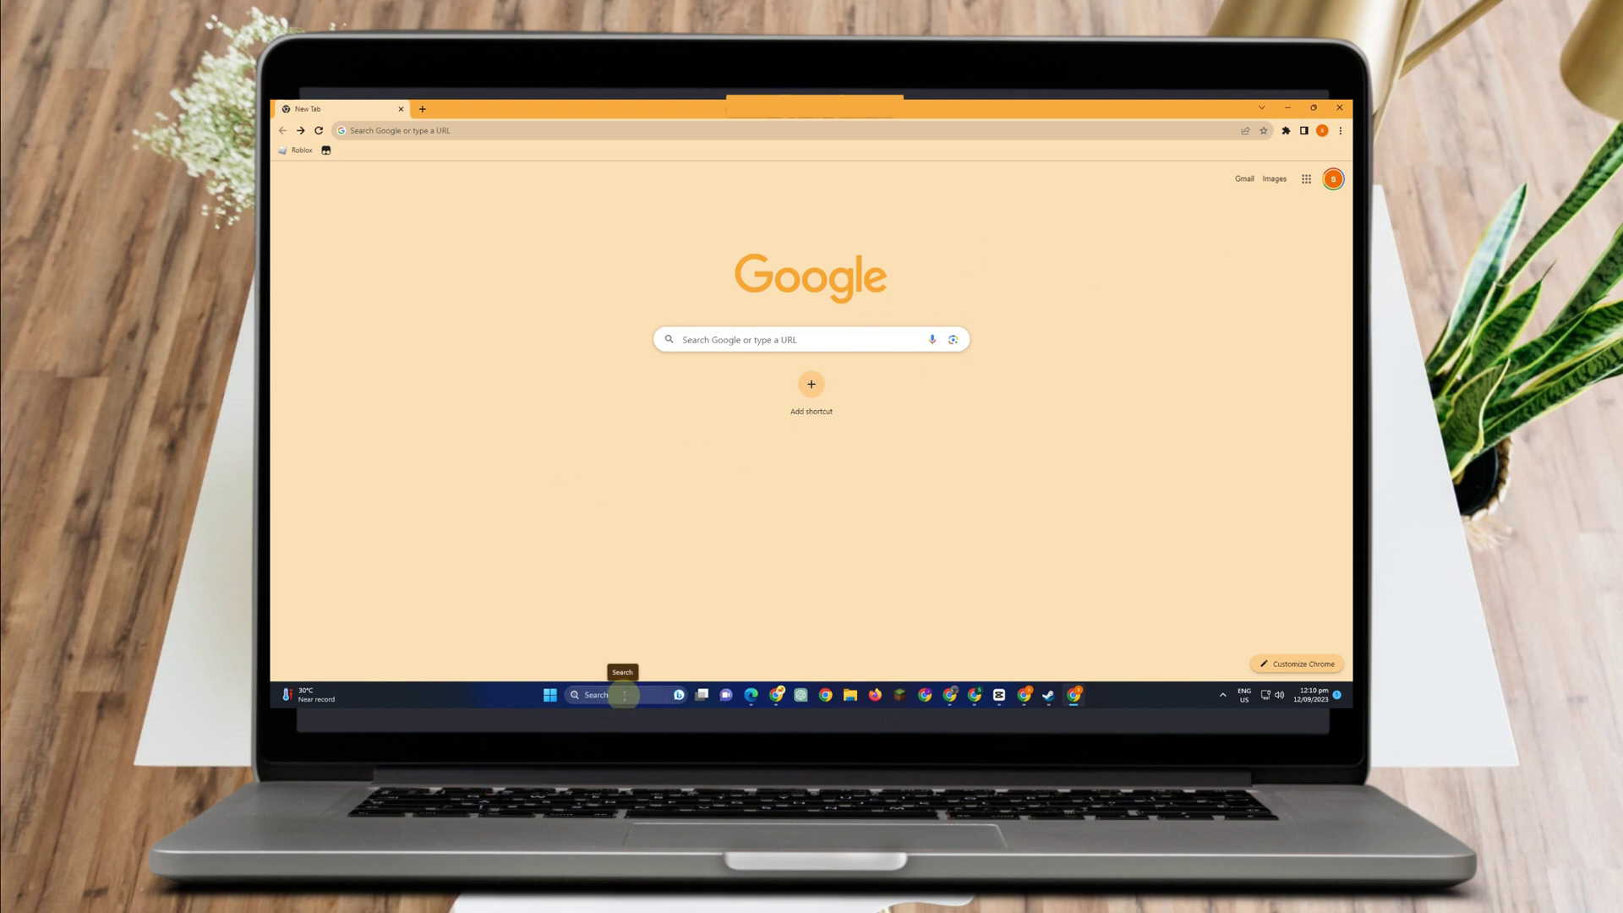
# - Search Windows for 'control' and open Control Panel from the results
pyautogui.click(623, 695)
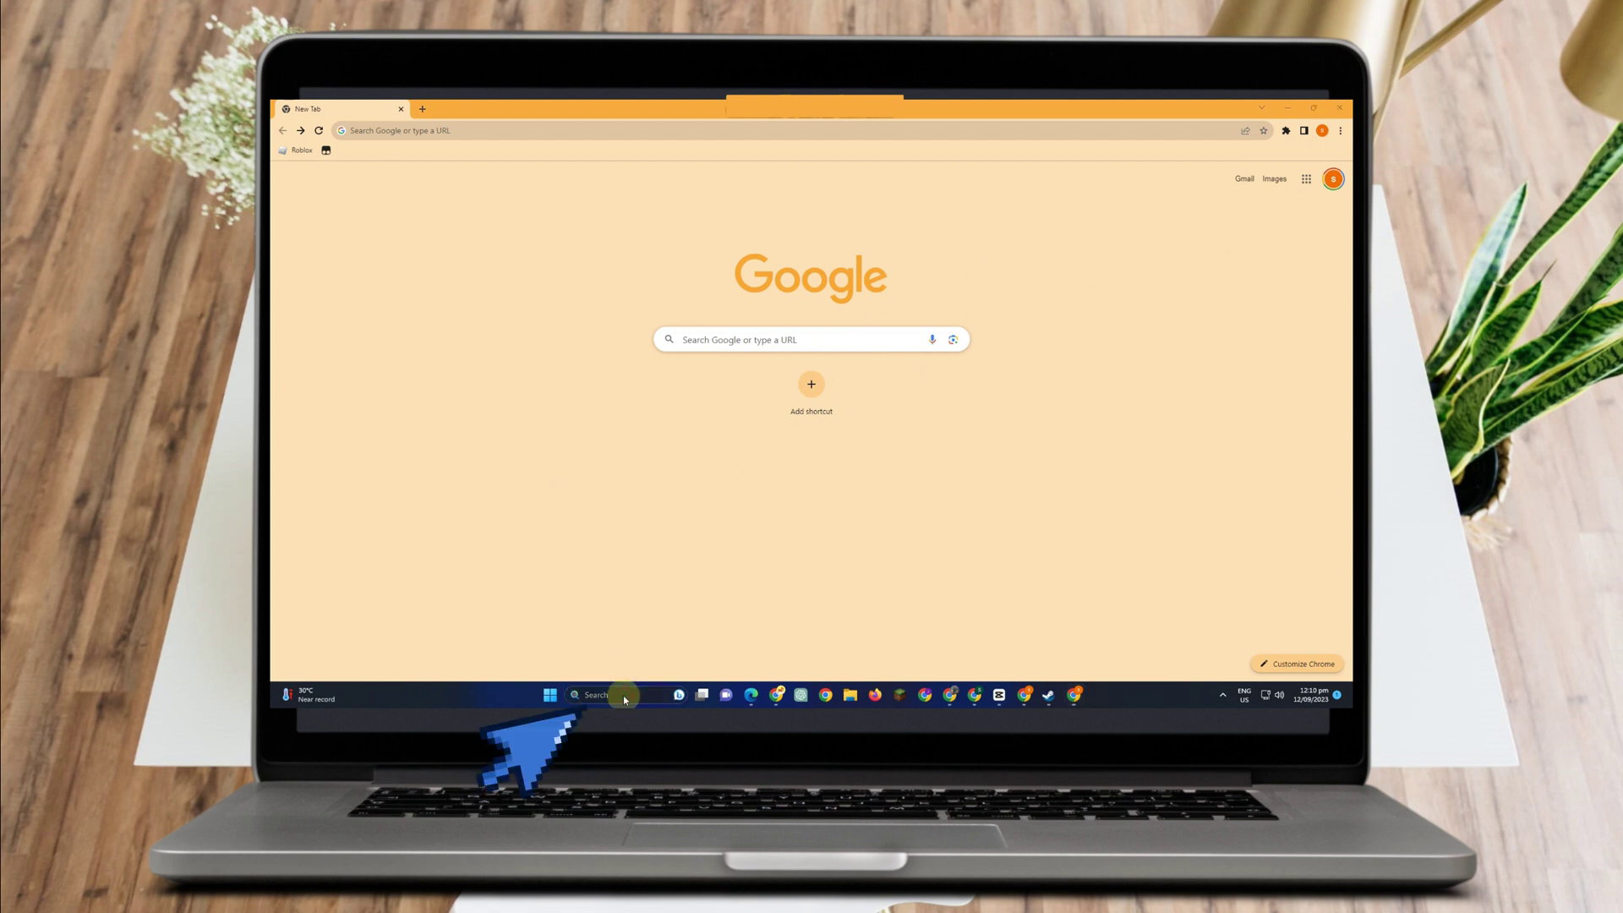
pyautogui.write('control Panel')
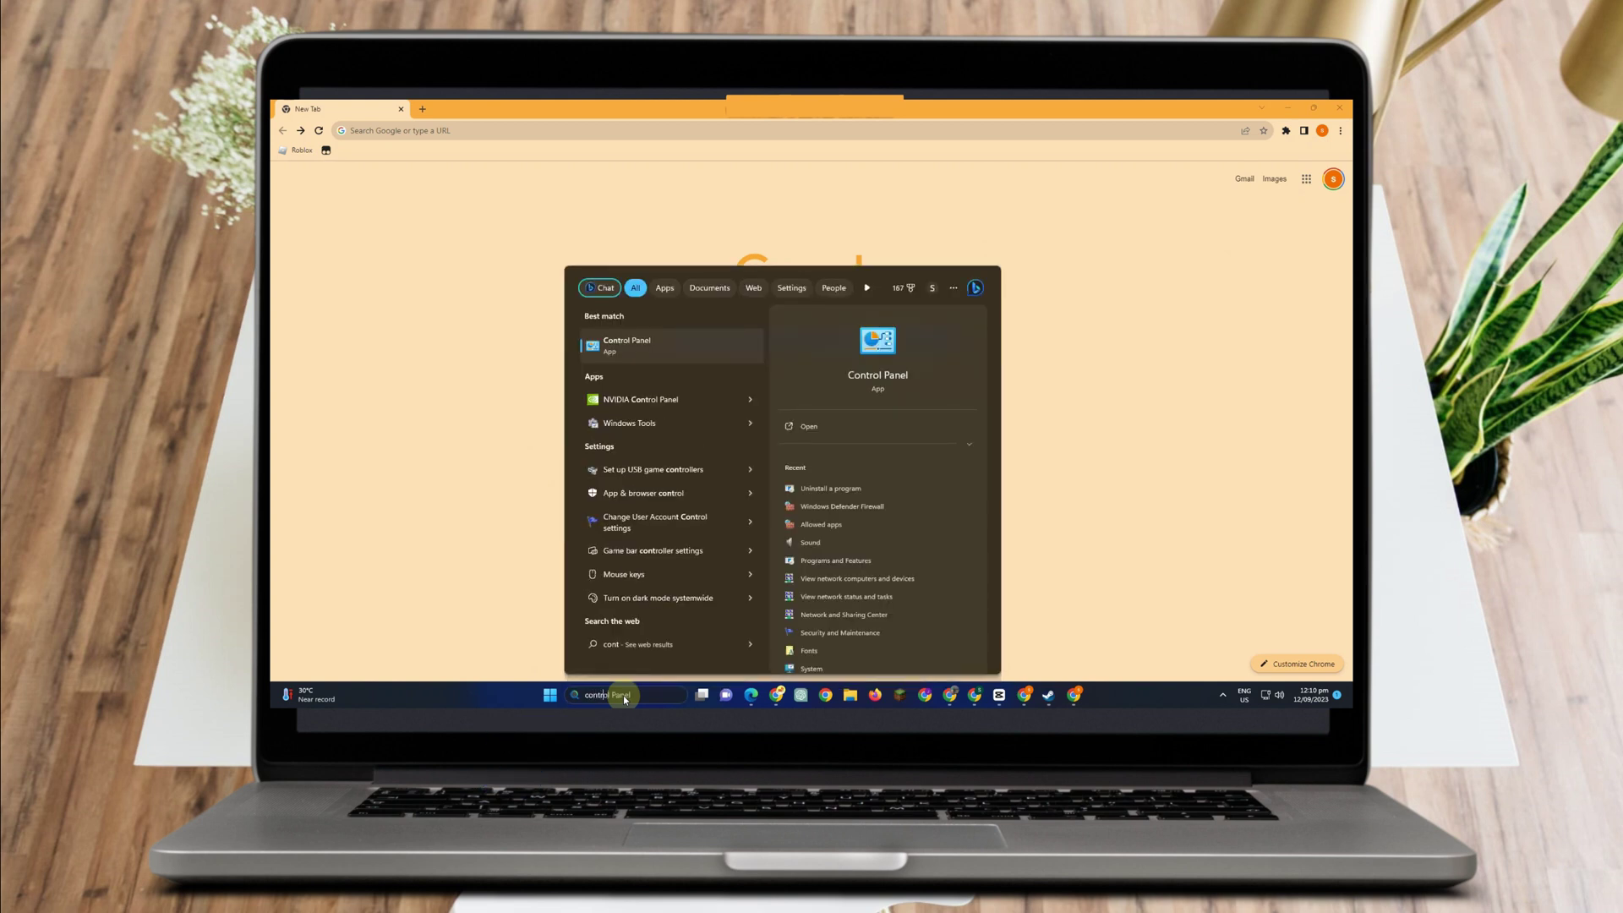
pyautogui.click(804, 427)
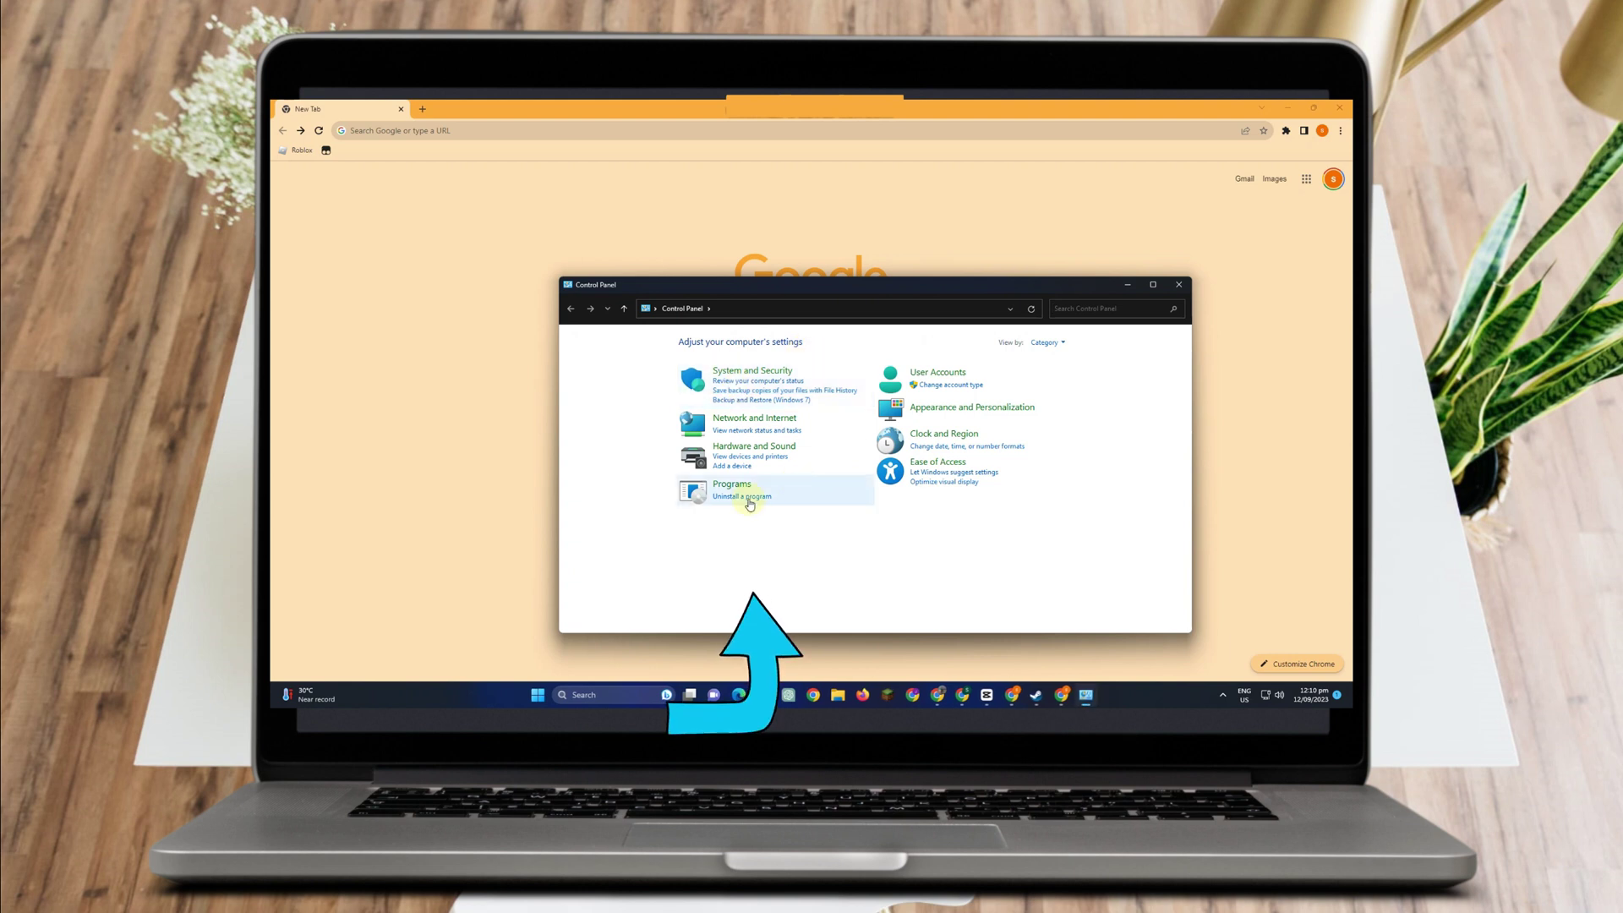
# - Filter installed programs for 'riot' and uninstall Riot Vanguard, confirming with Yes
pyautogui.click(723, 418)
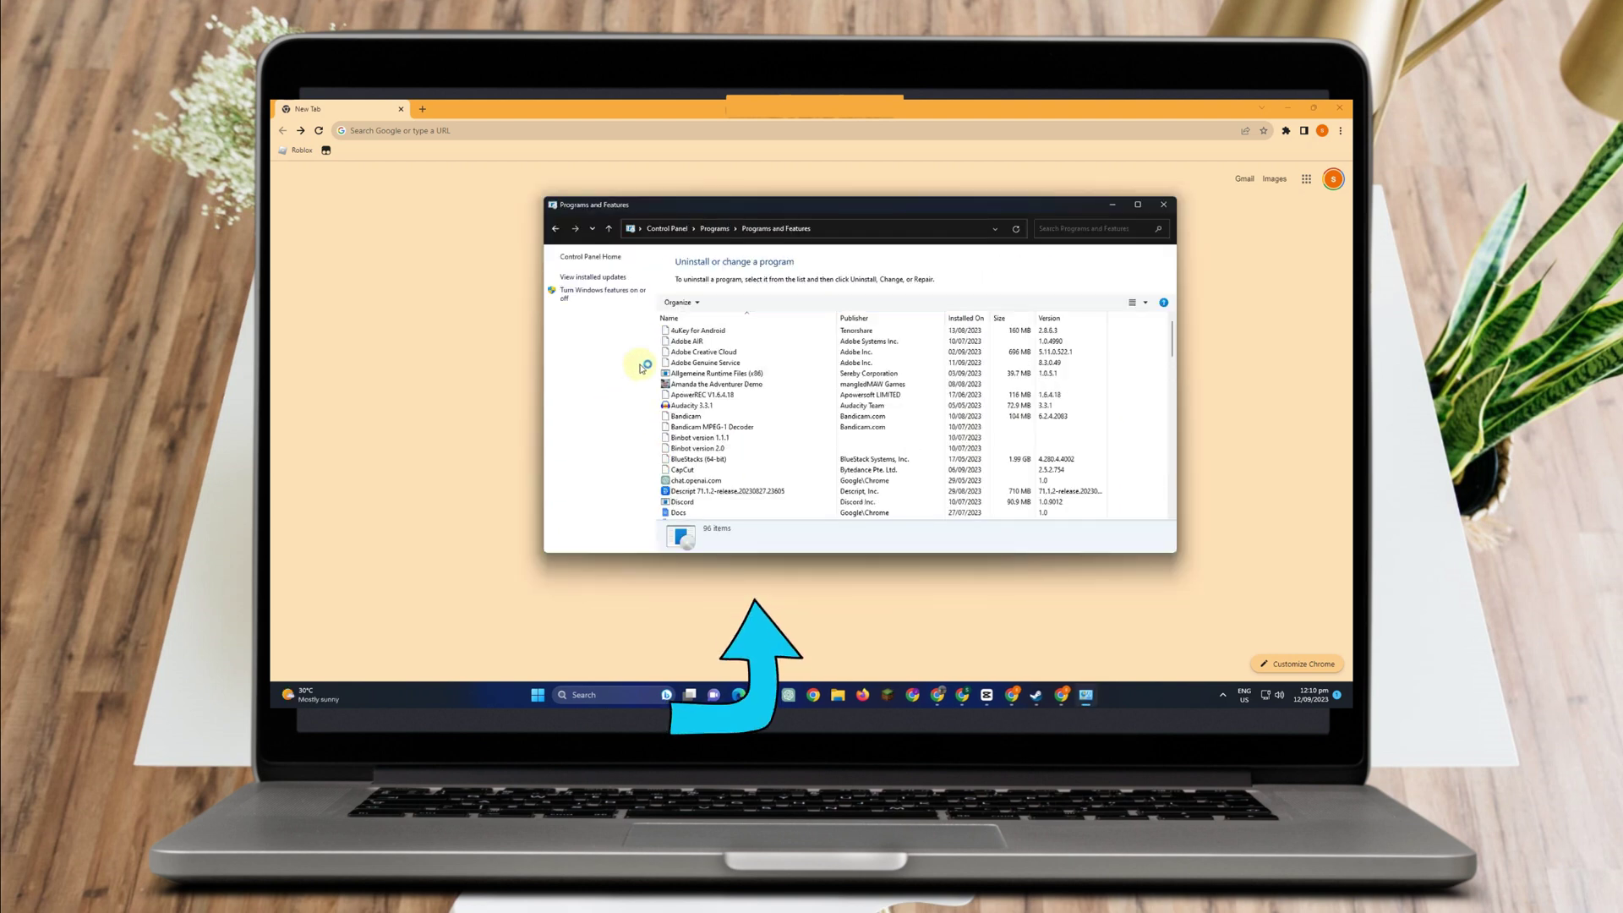
pyautogui.scroll(-4, 749, 381)
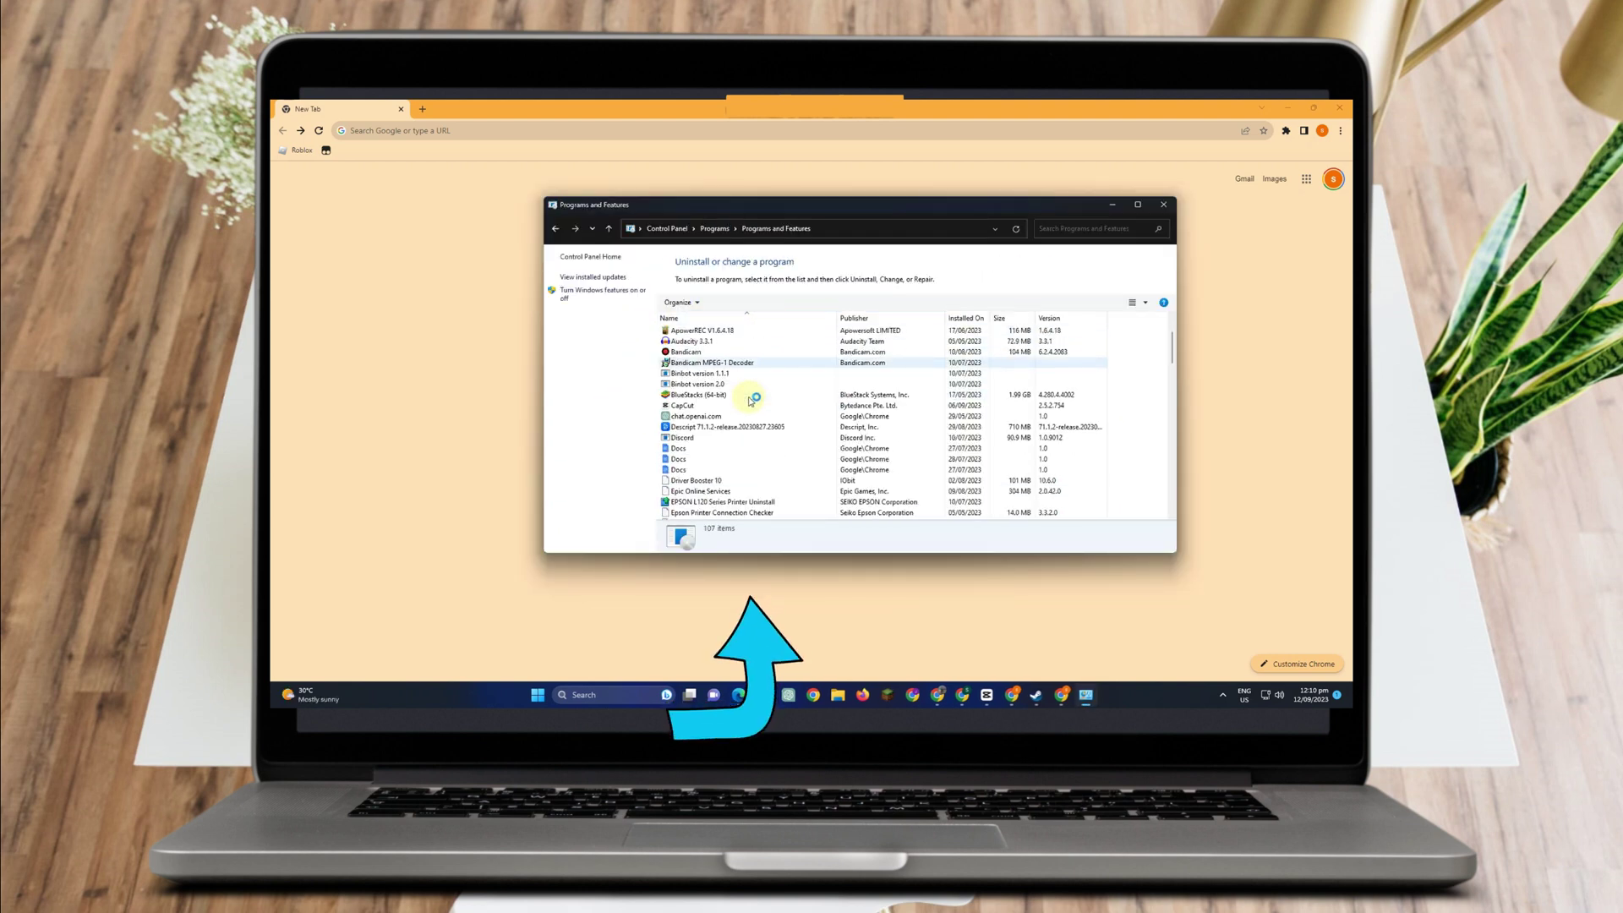
pyautogui.scroll(-2, 752, 400)
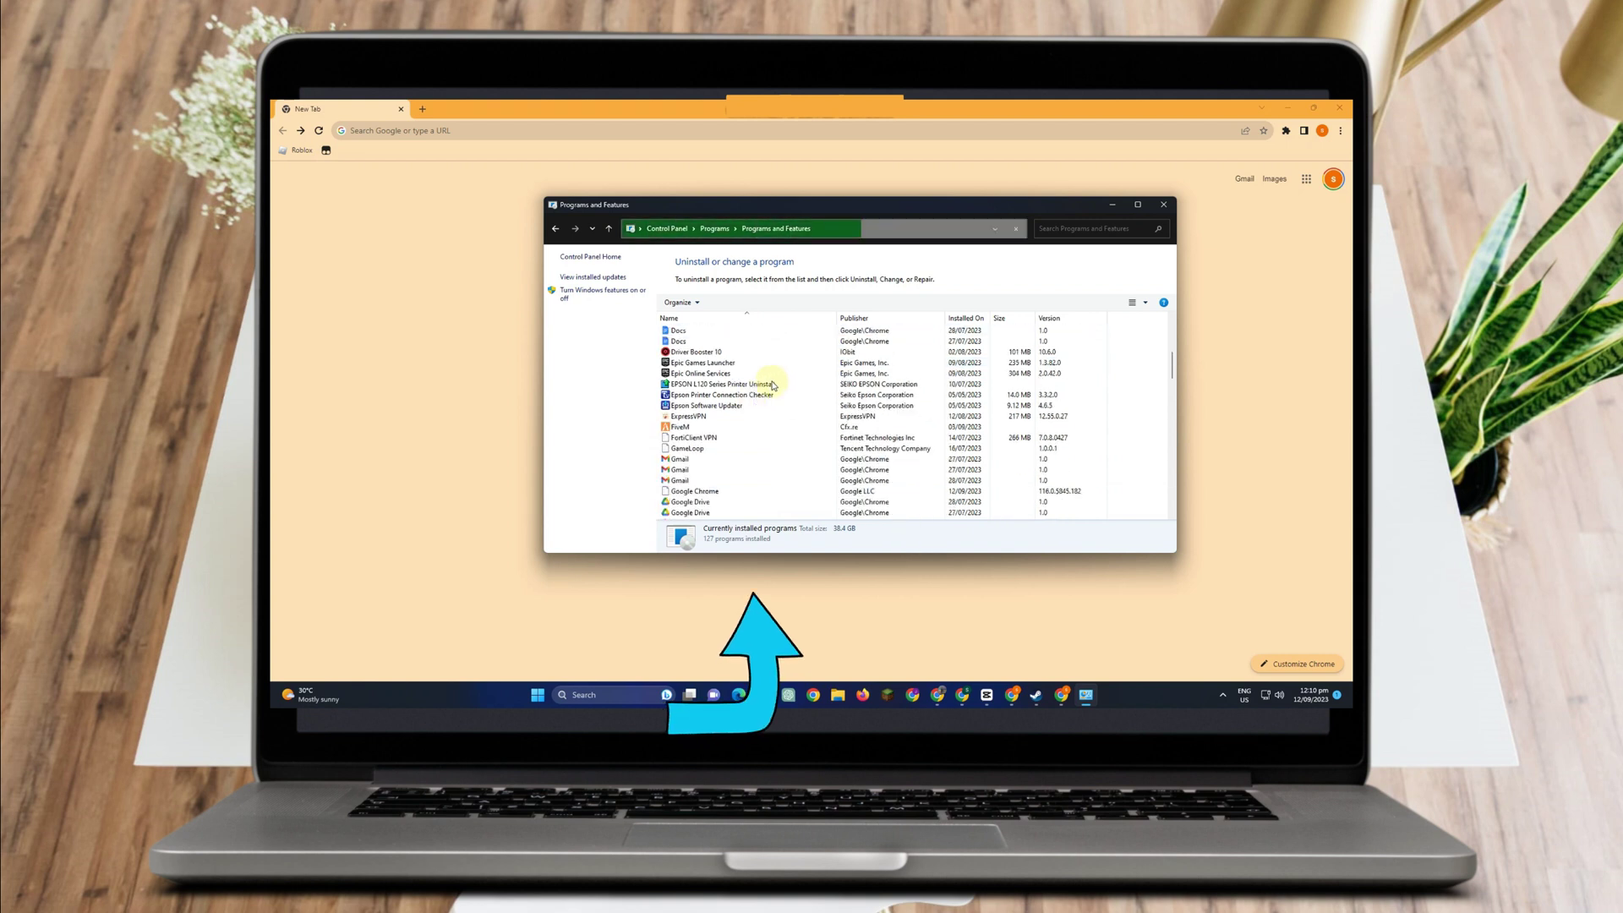
pyautogui.click(1060, 224)
pyautogui.write('ri')
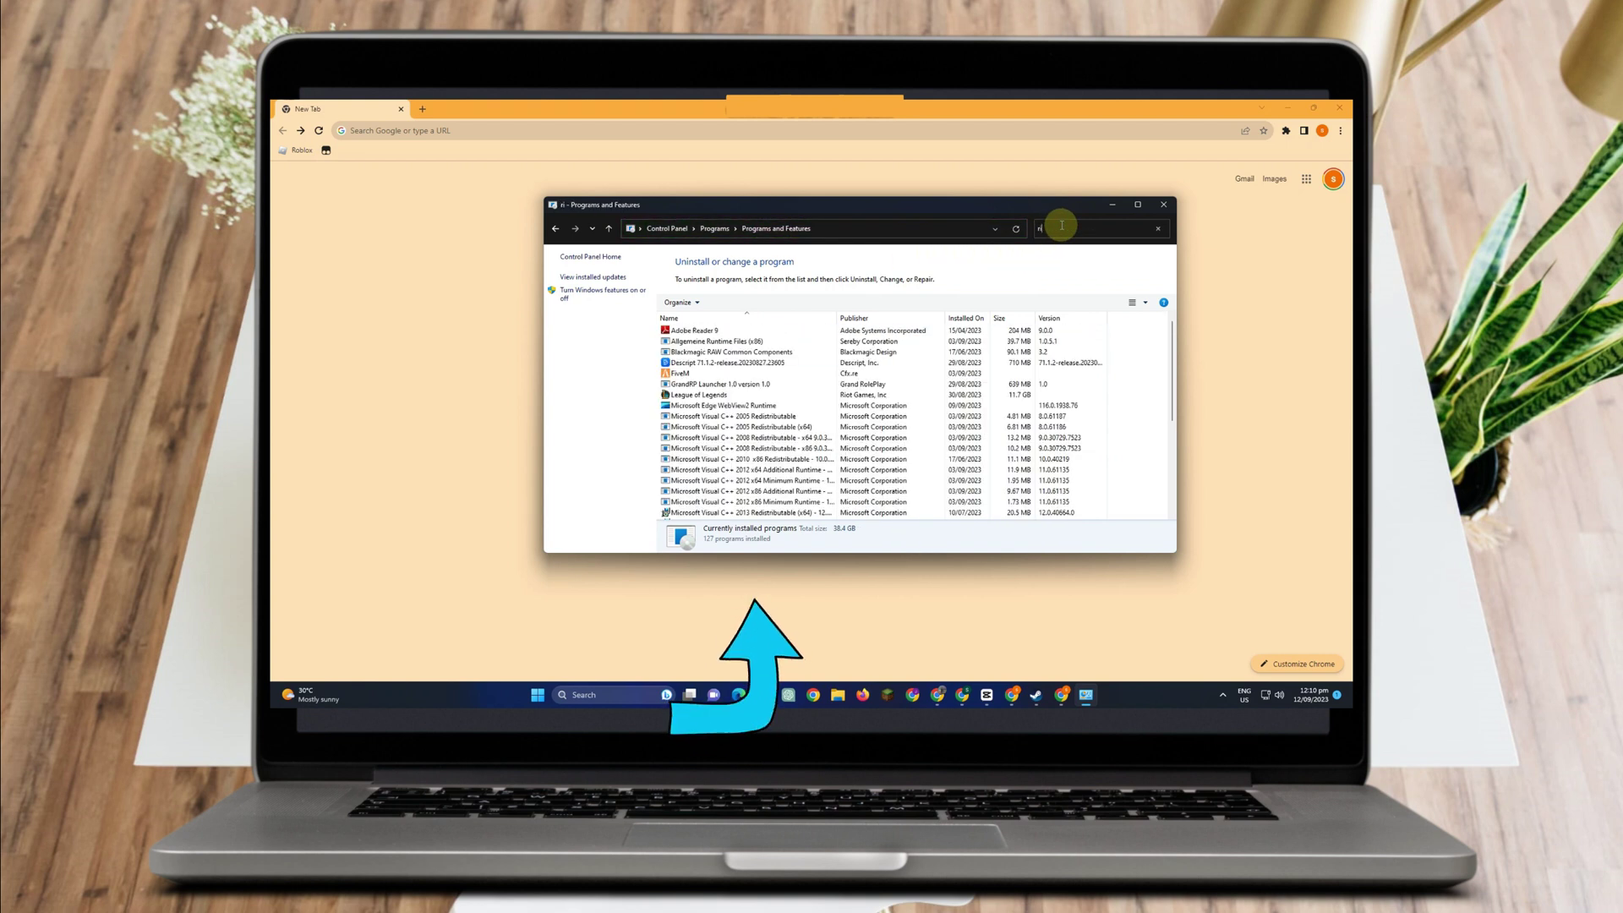
pyautogui.write('ot')
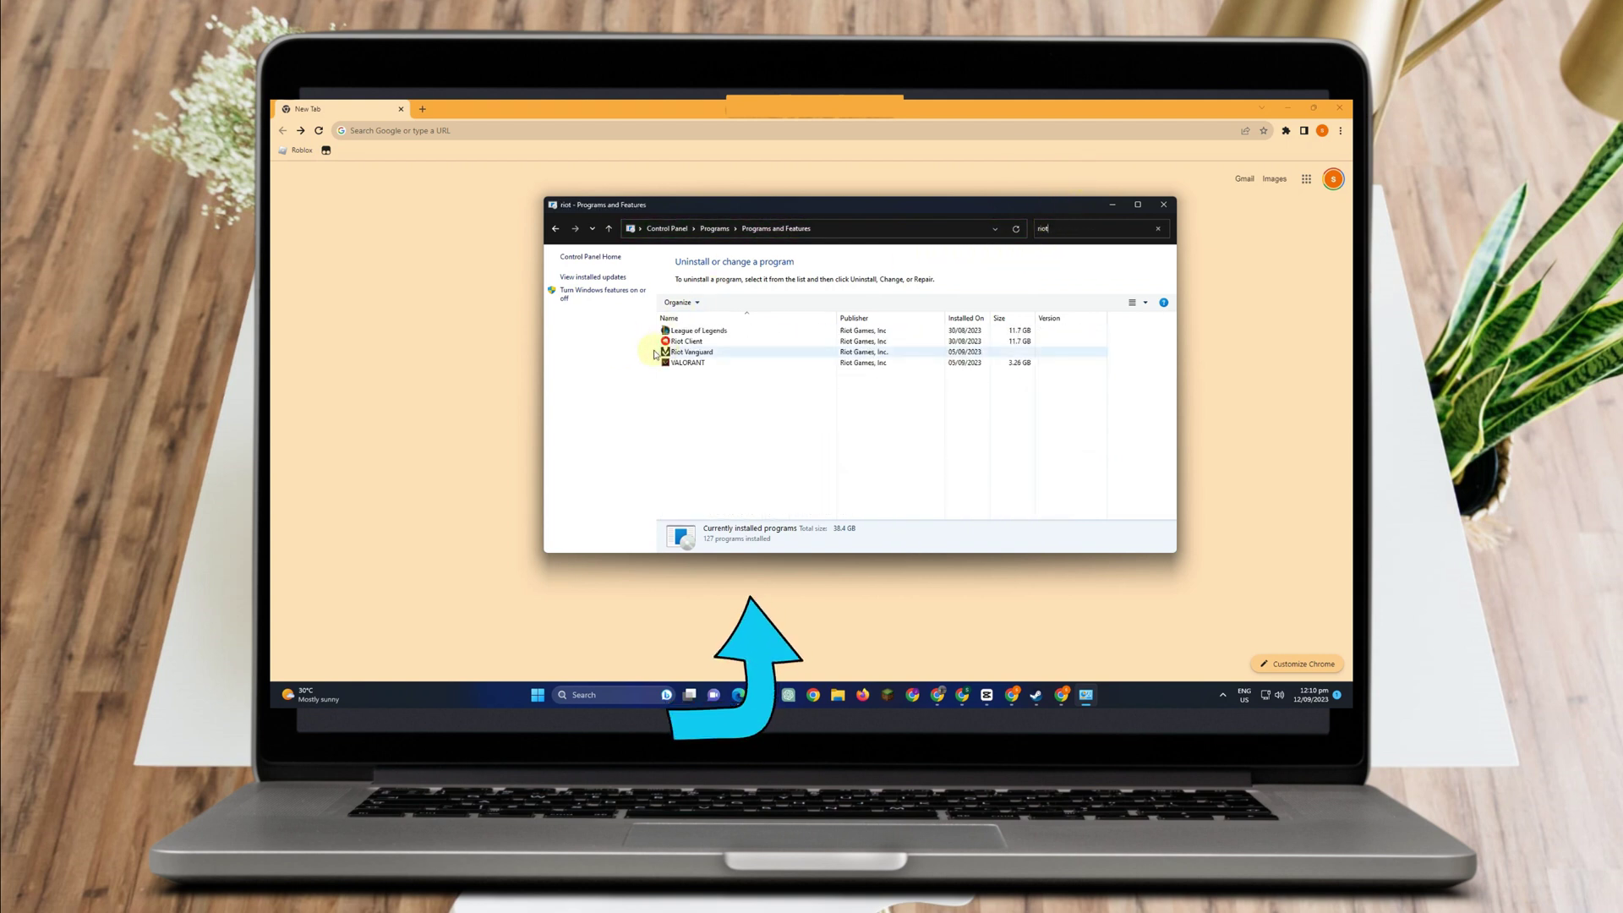
pyautogui.click(697, 353)
pyautogui.rightClick(698, 355)
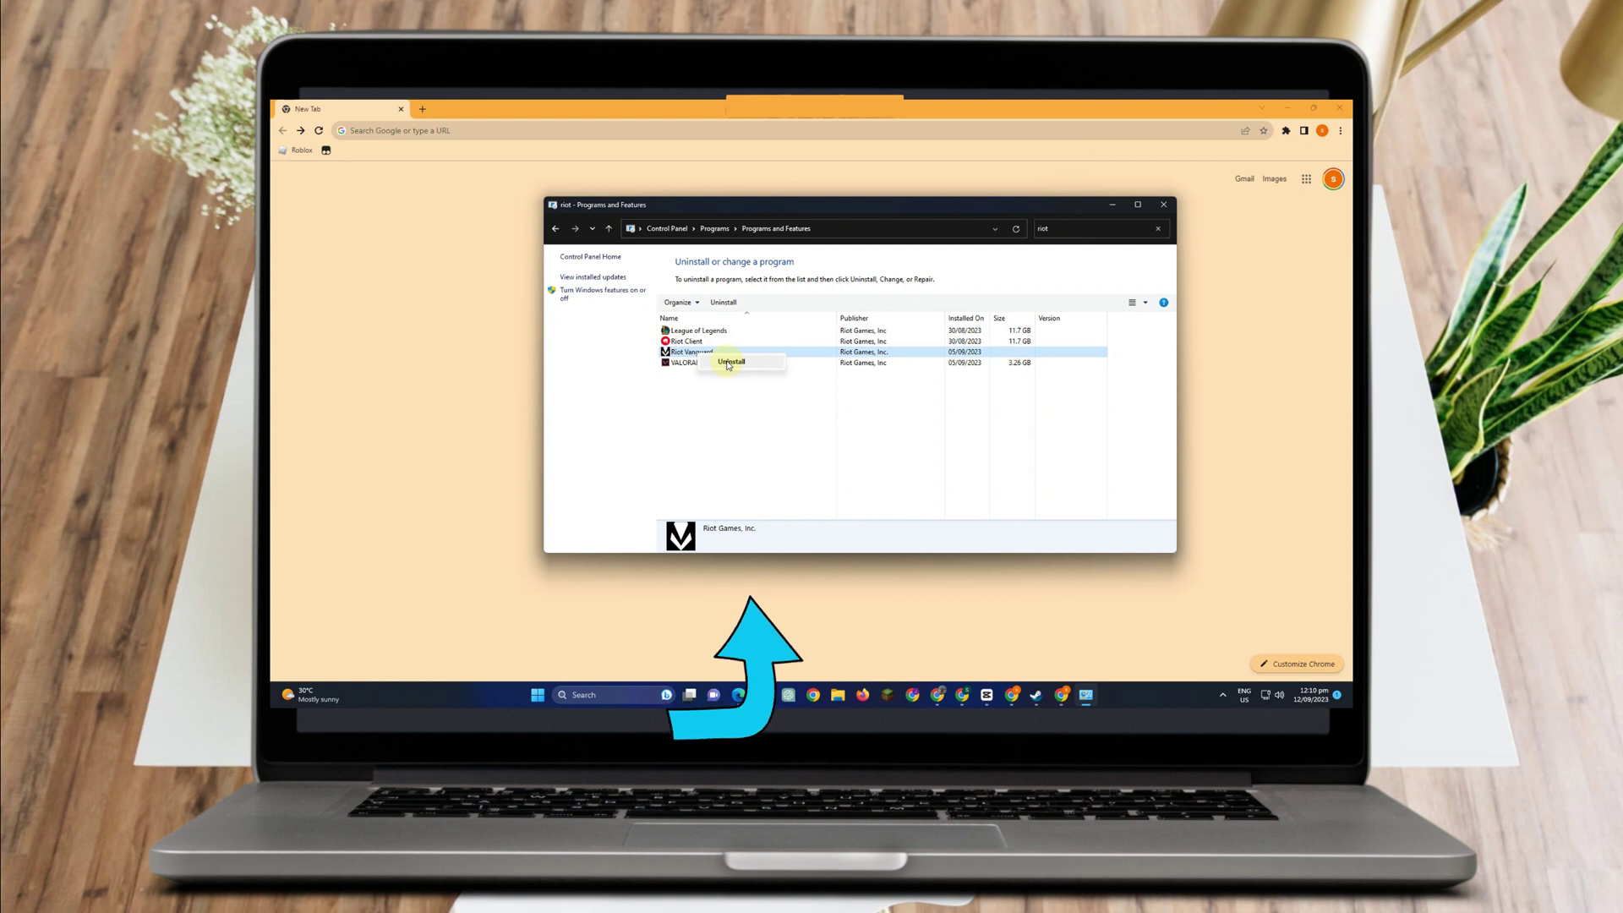
pyautogui.click(731, 361)
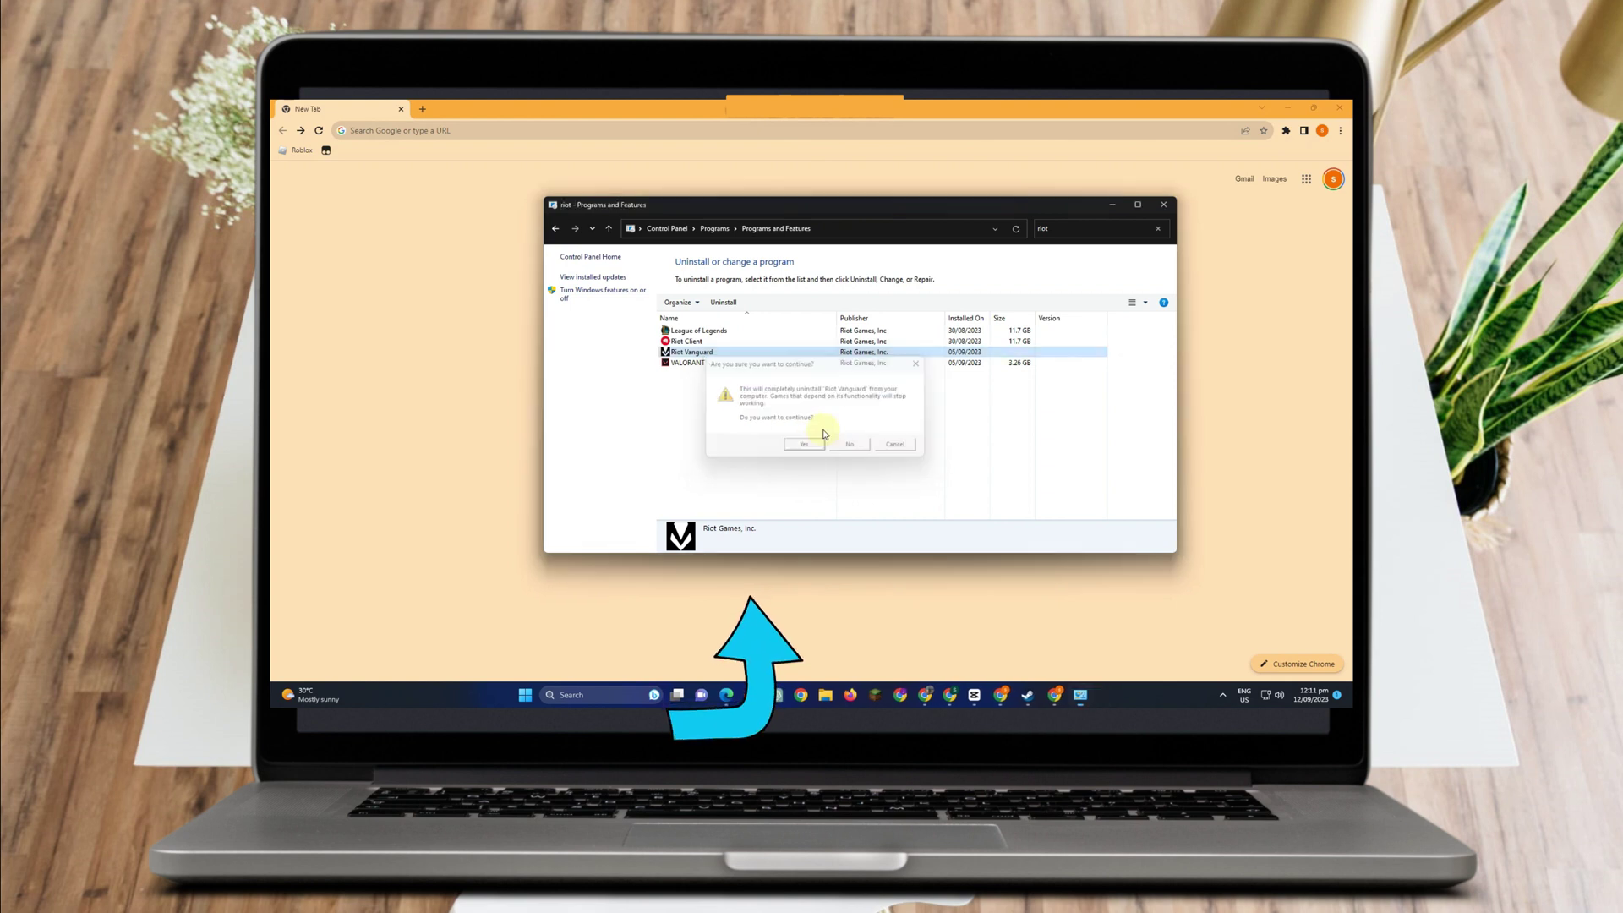
pyautogui.click(794, 449)
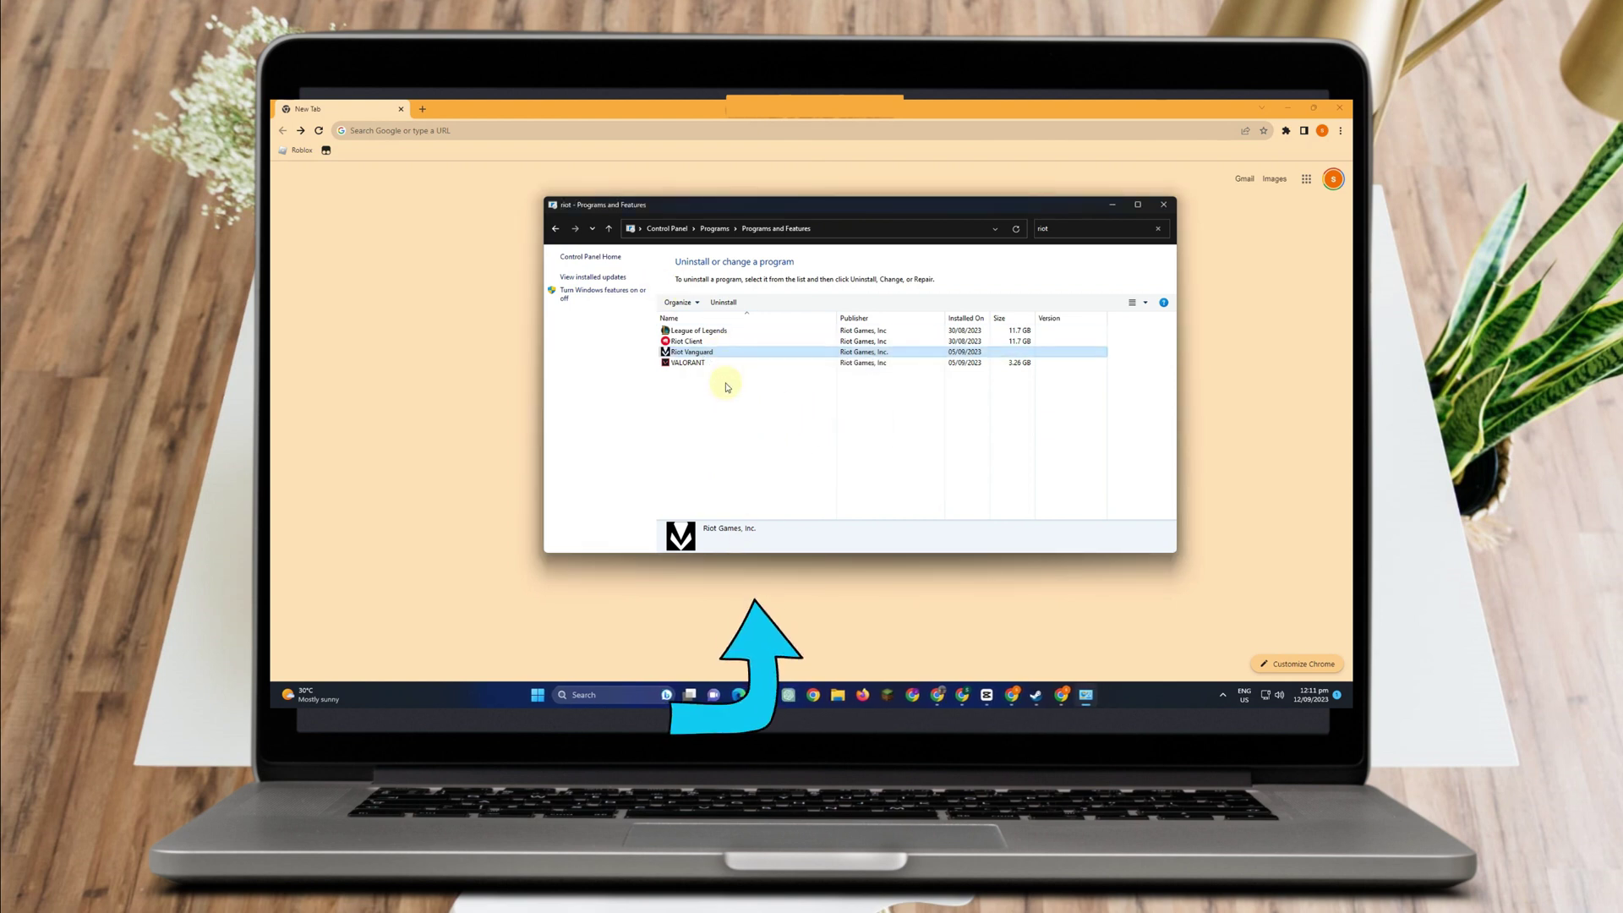
# - Close Programs and Features, then search 'val' and launch VALORANT
pyautogui.click(1161, 203)
pyautogui.click(612, 696)
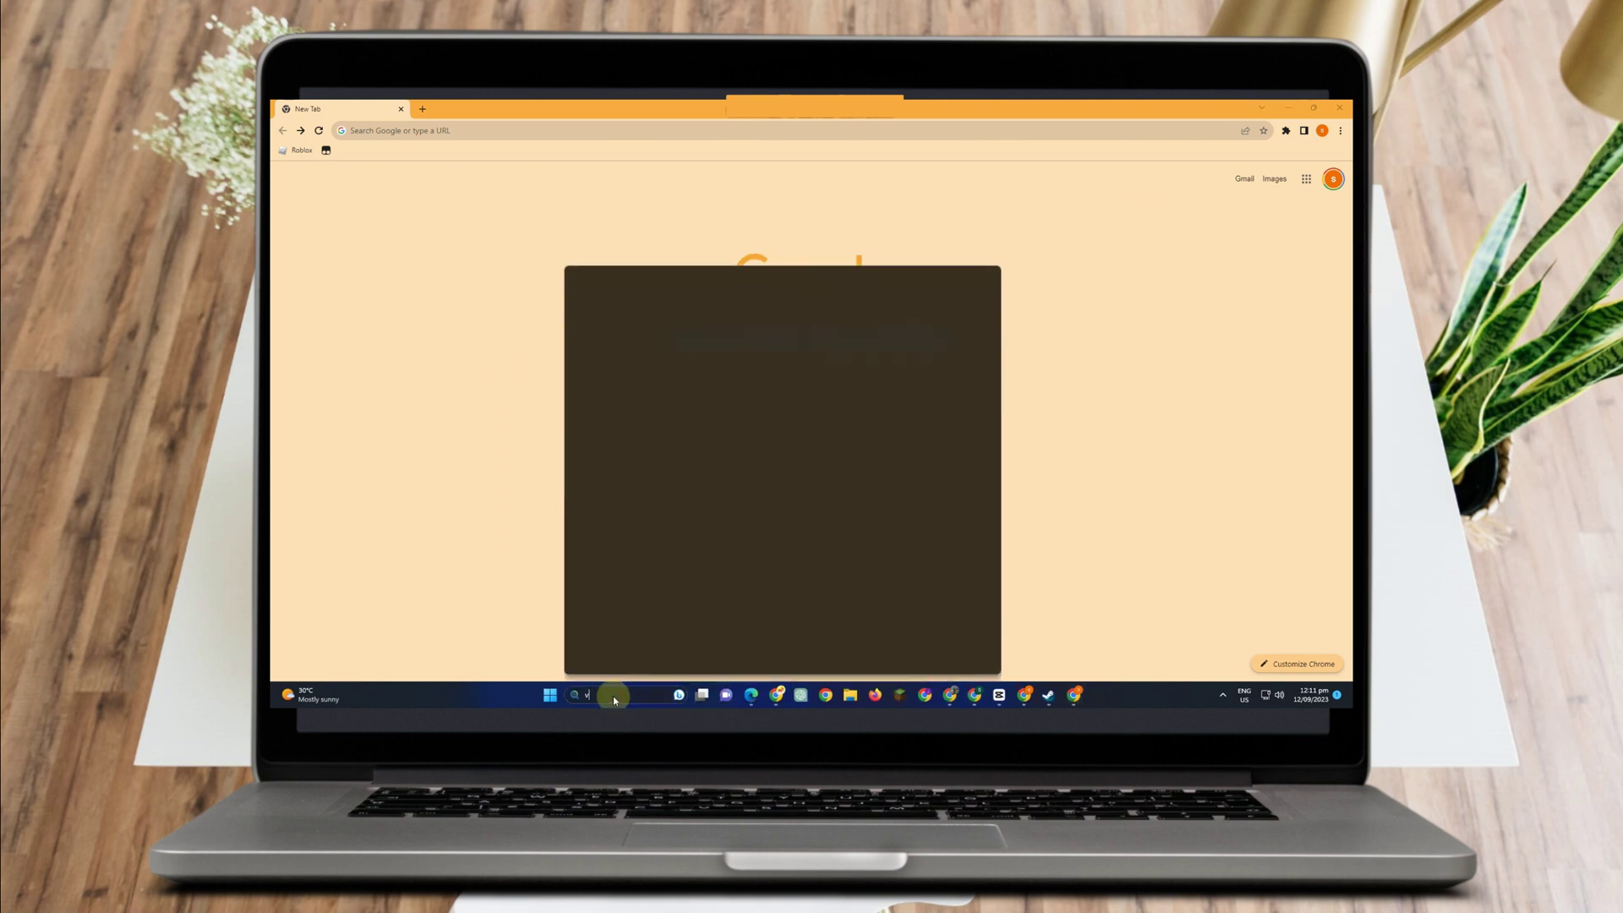
pyautogui.write('valORANT')
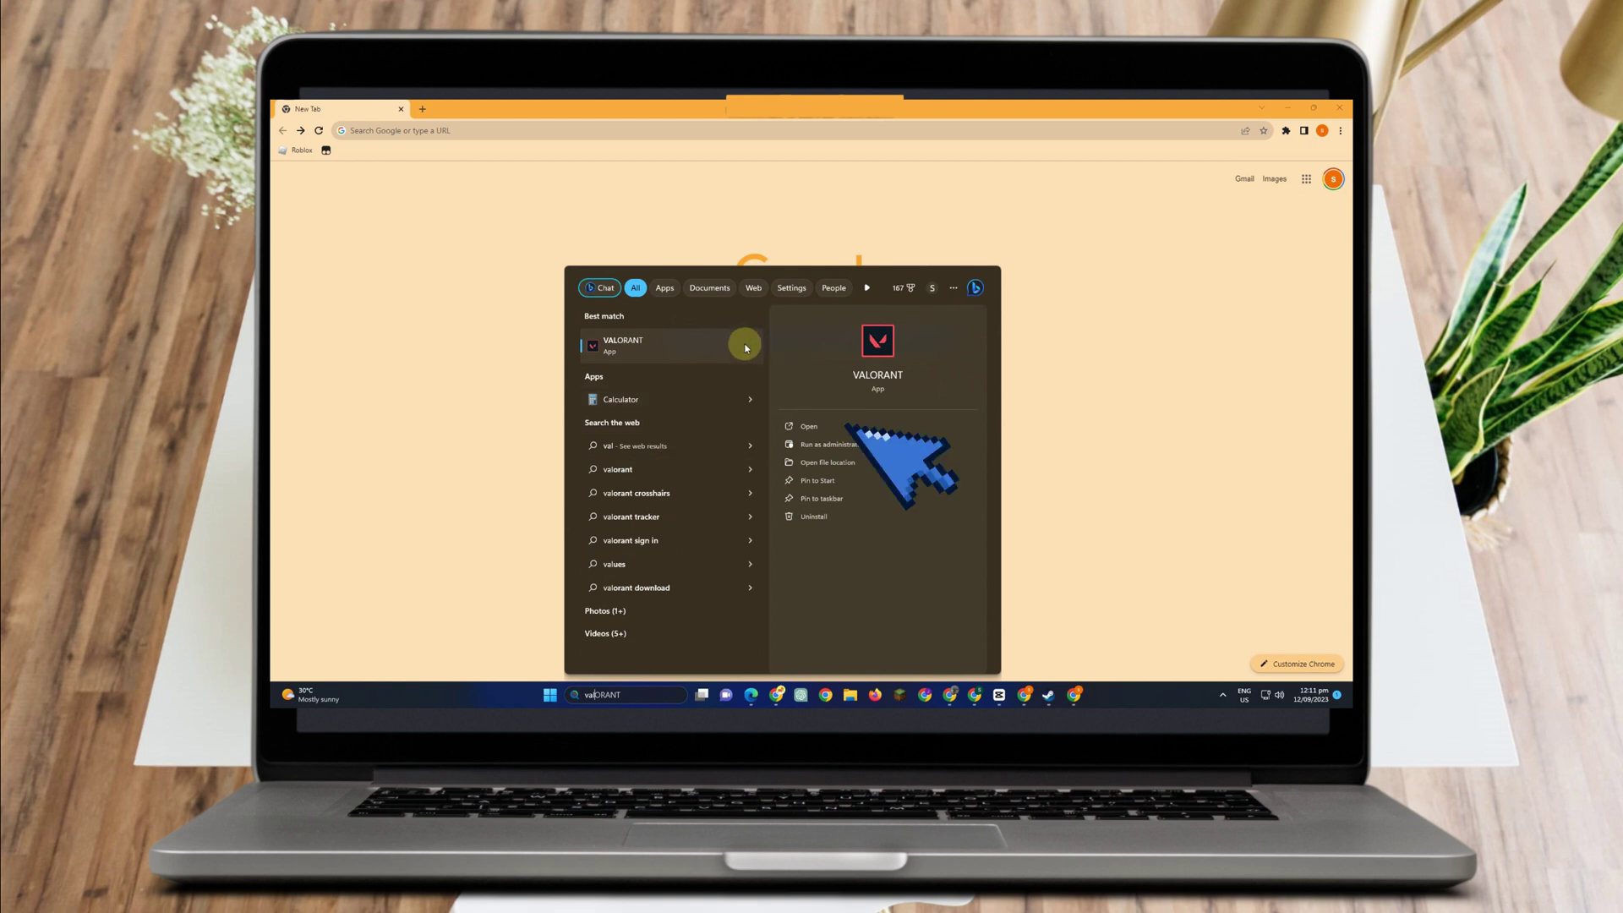
pyautogui.click(818, 432)
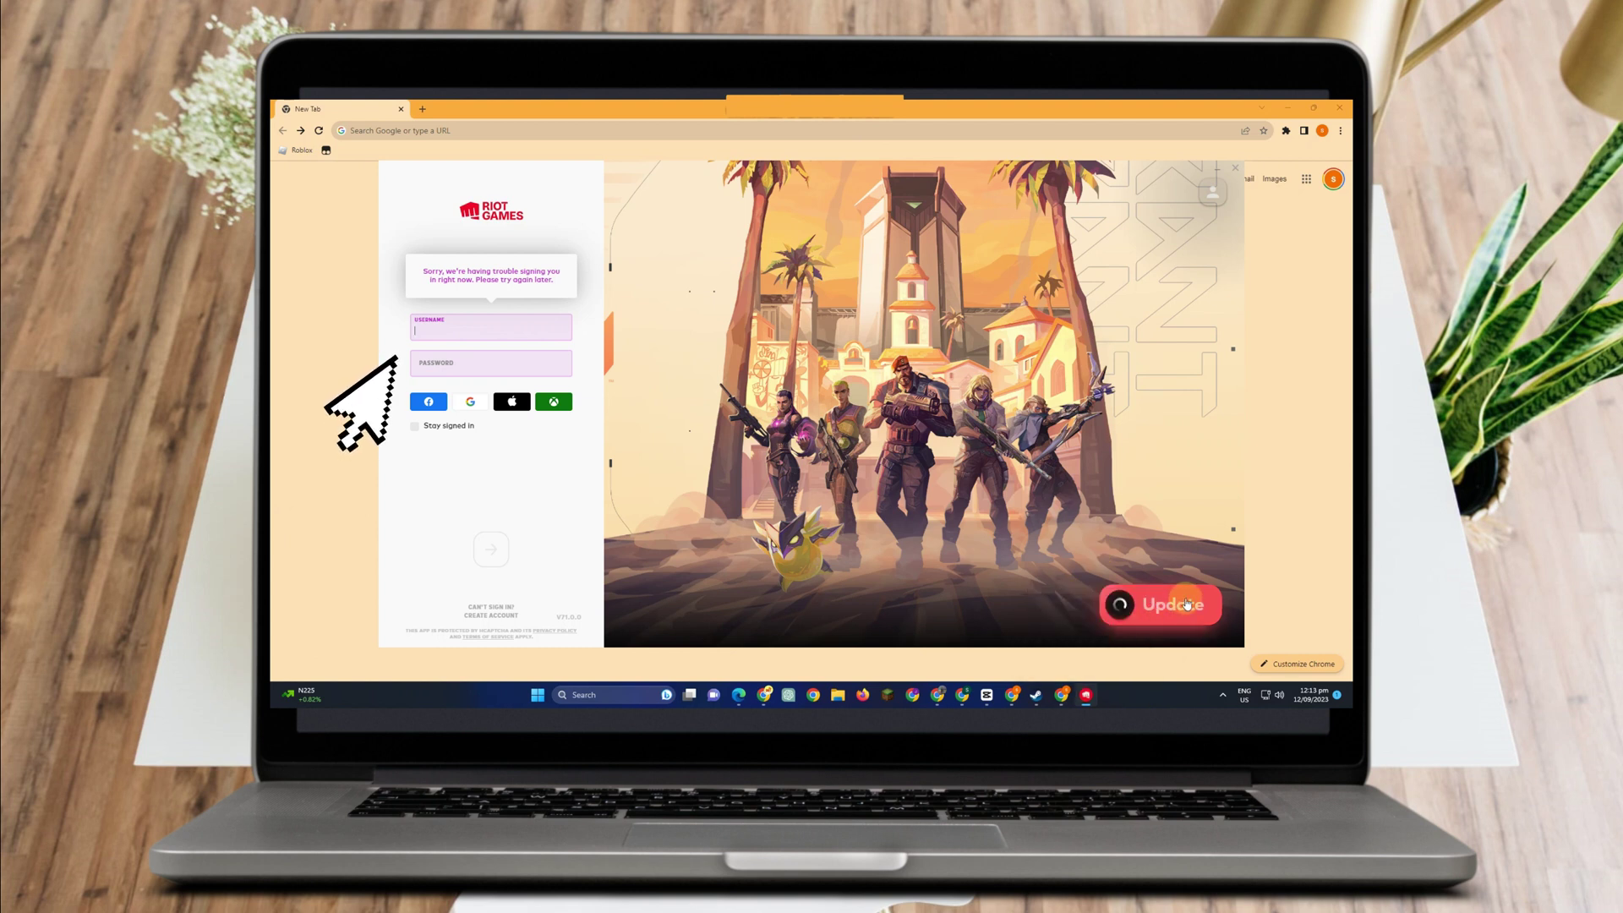
# - Leave the Riot sign-in screen and open Local Disk (C:) in File Explorer
pyautogui.click(1087, 614)
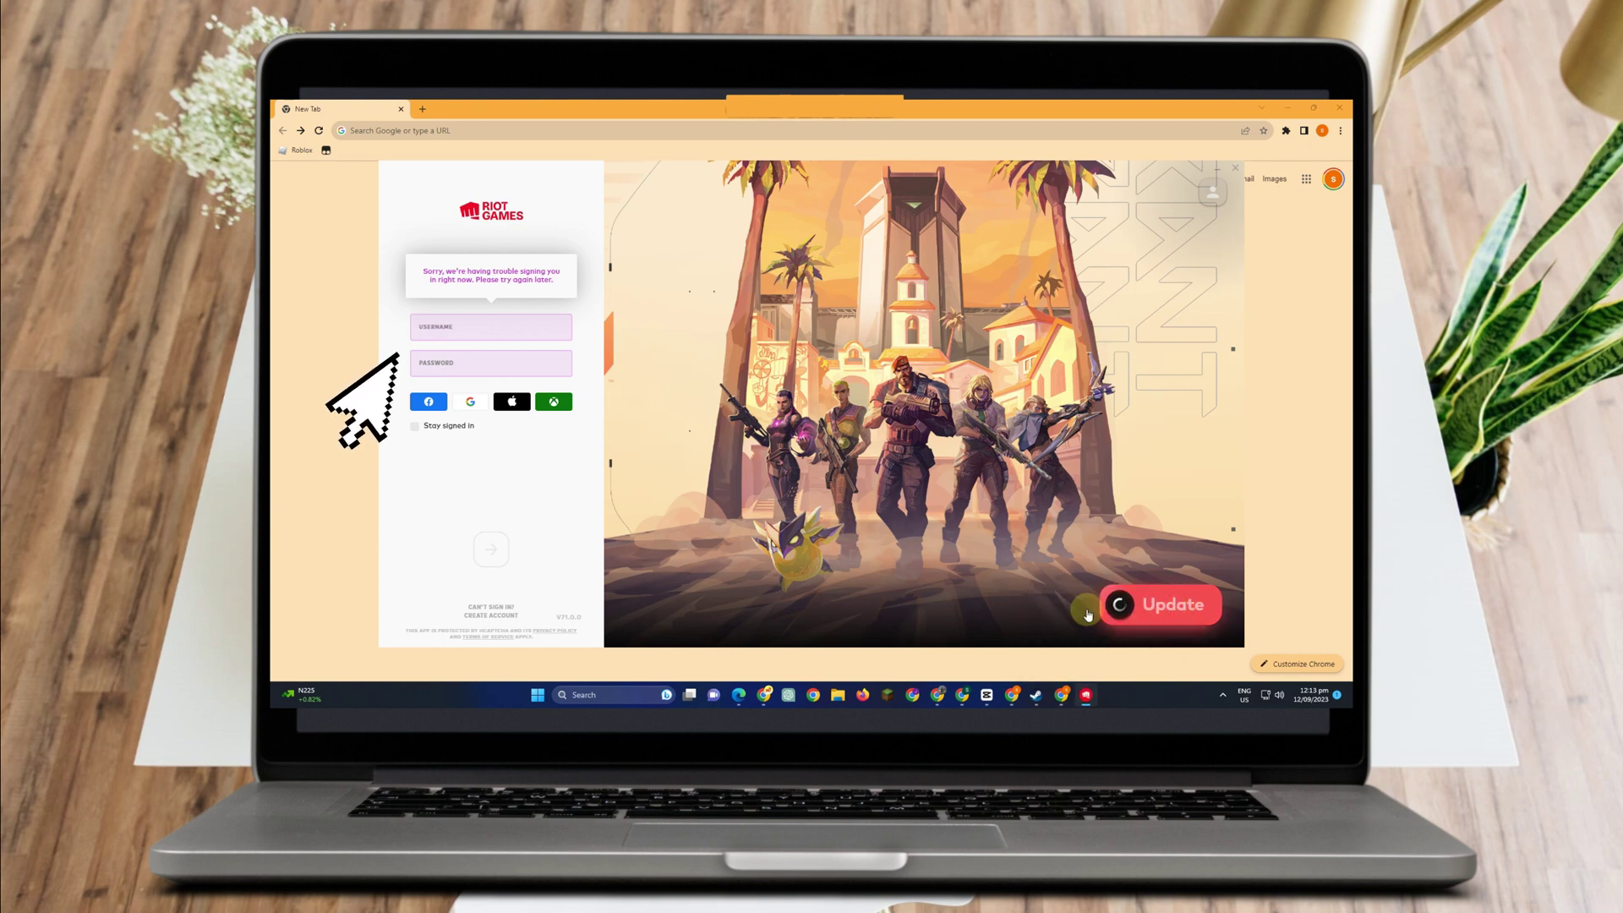
pyautogui.click(462, 328)
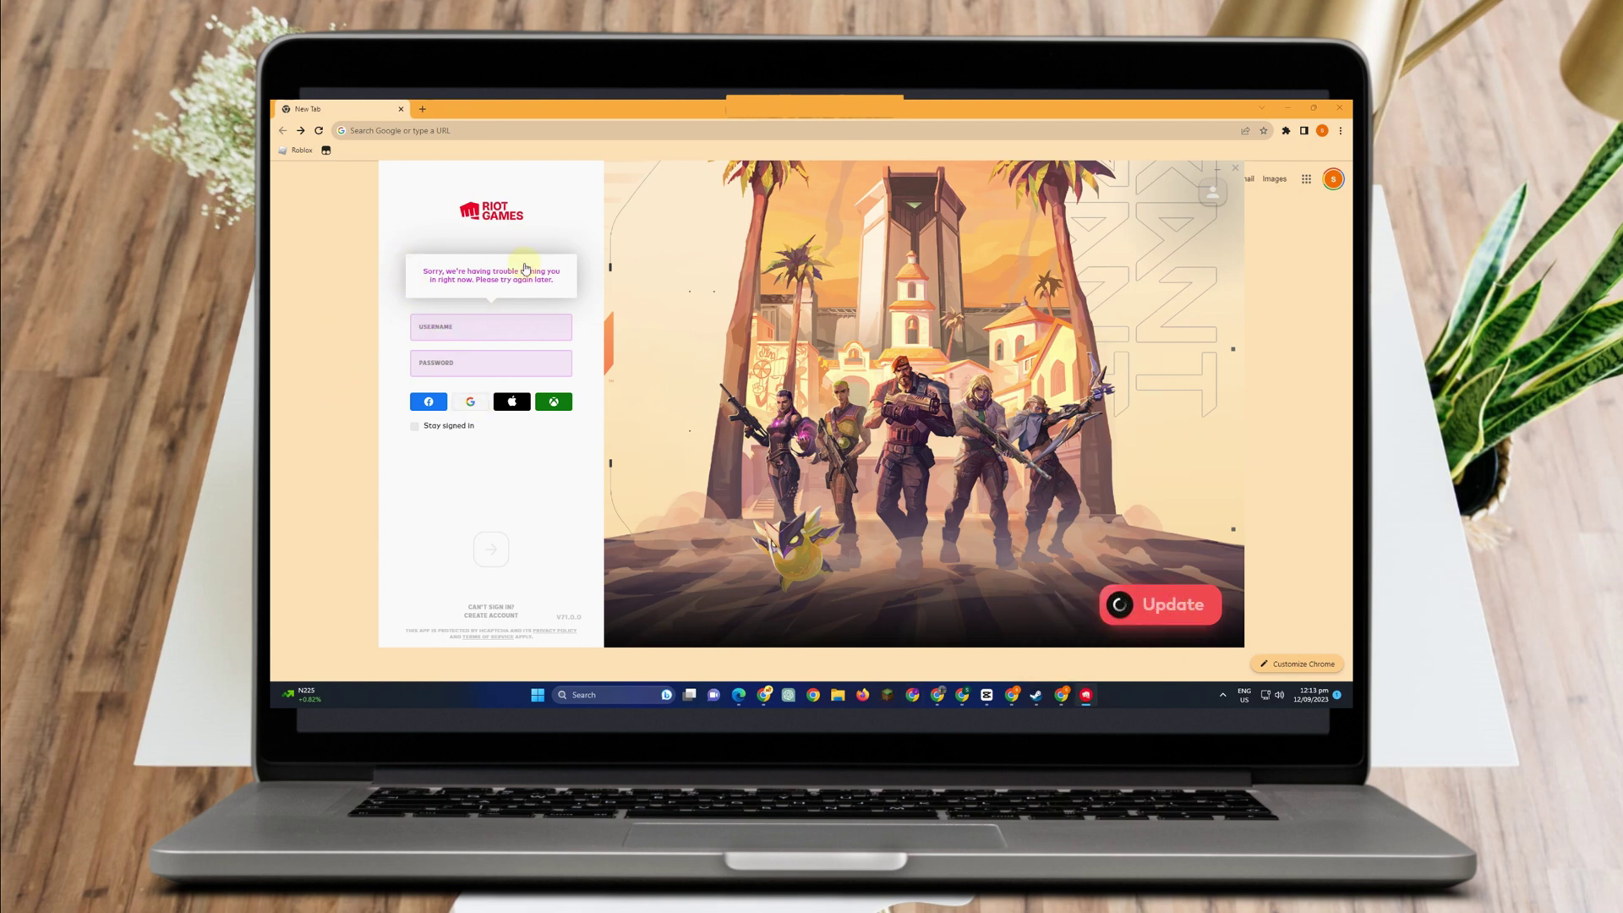
pyautogui.click(838, 693)
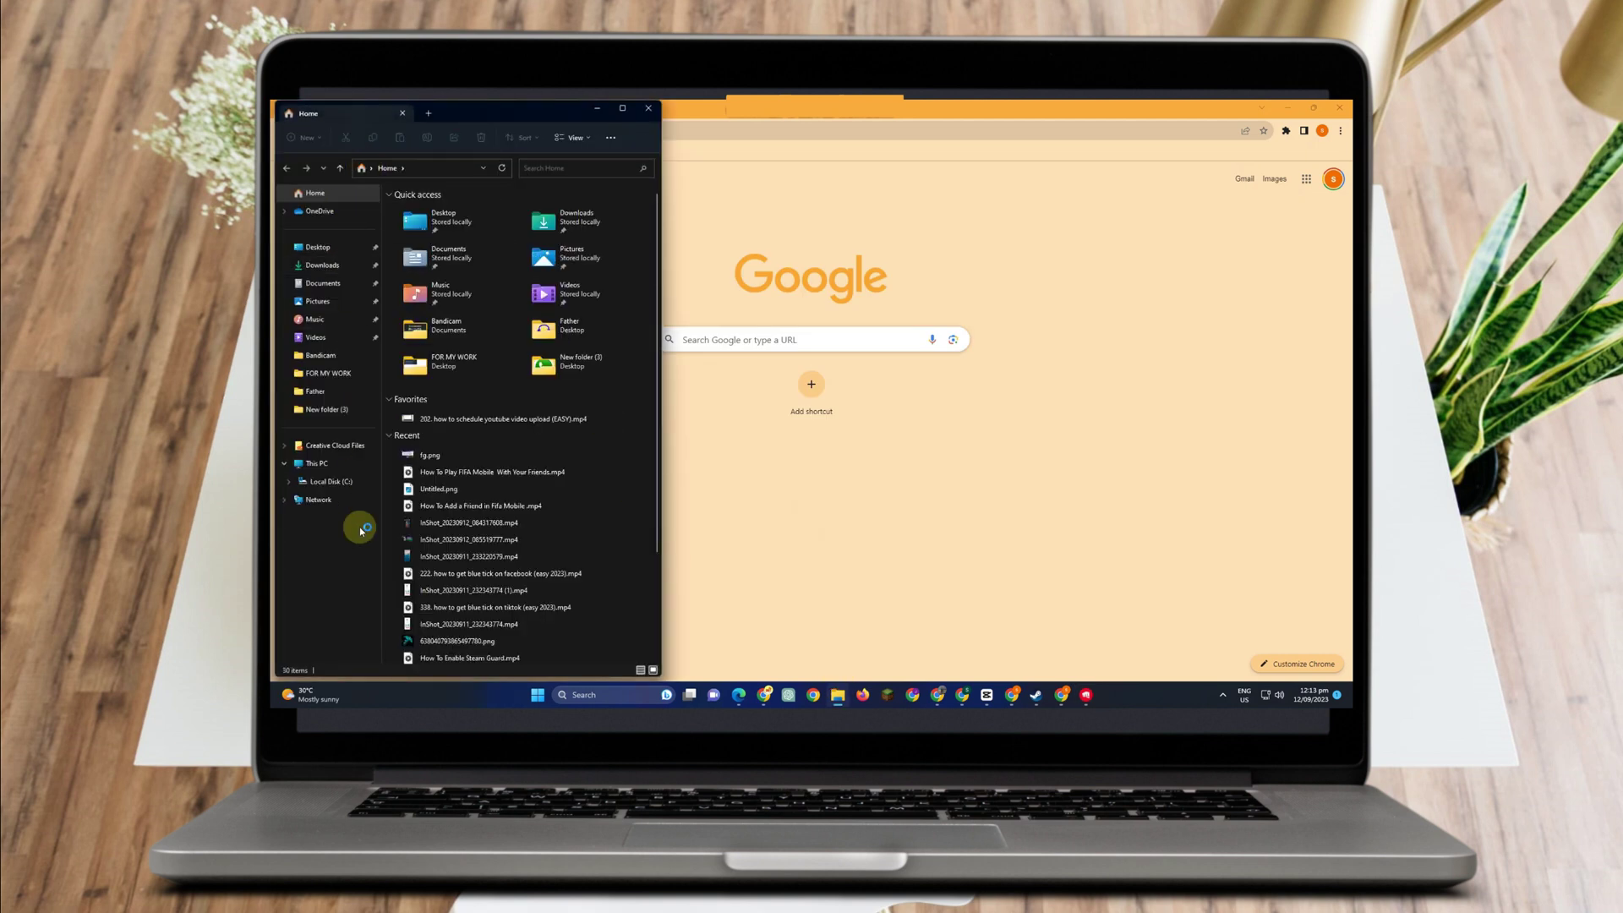
pyautogui.click(333, 465)
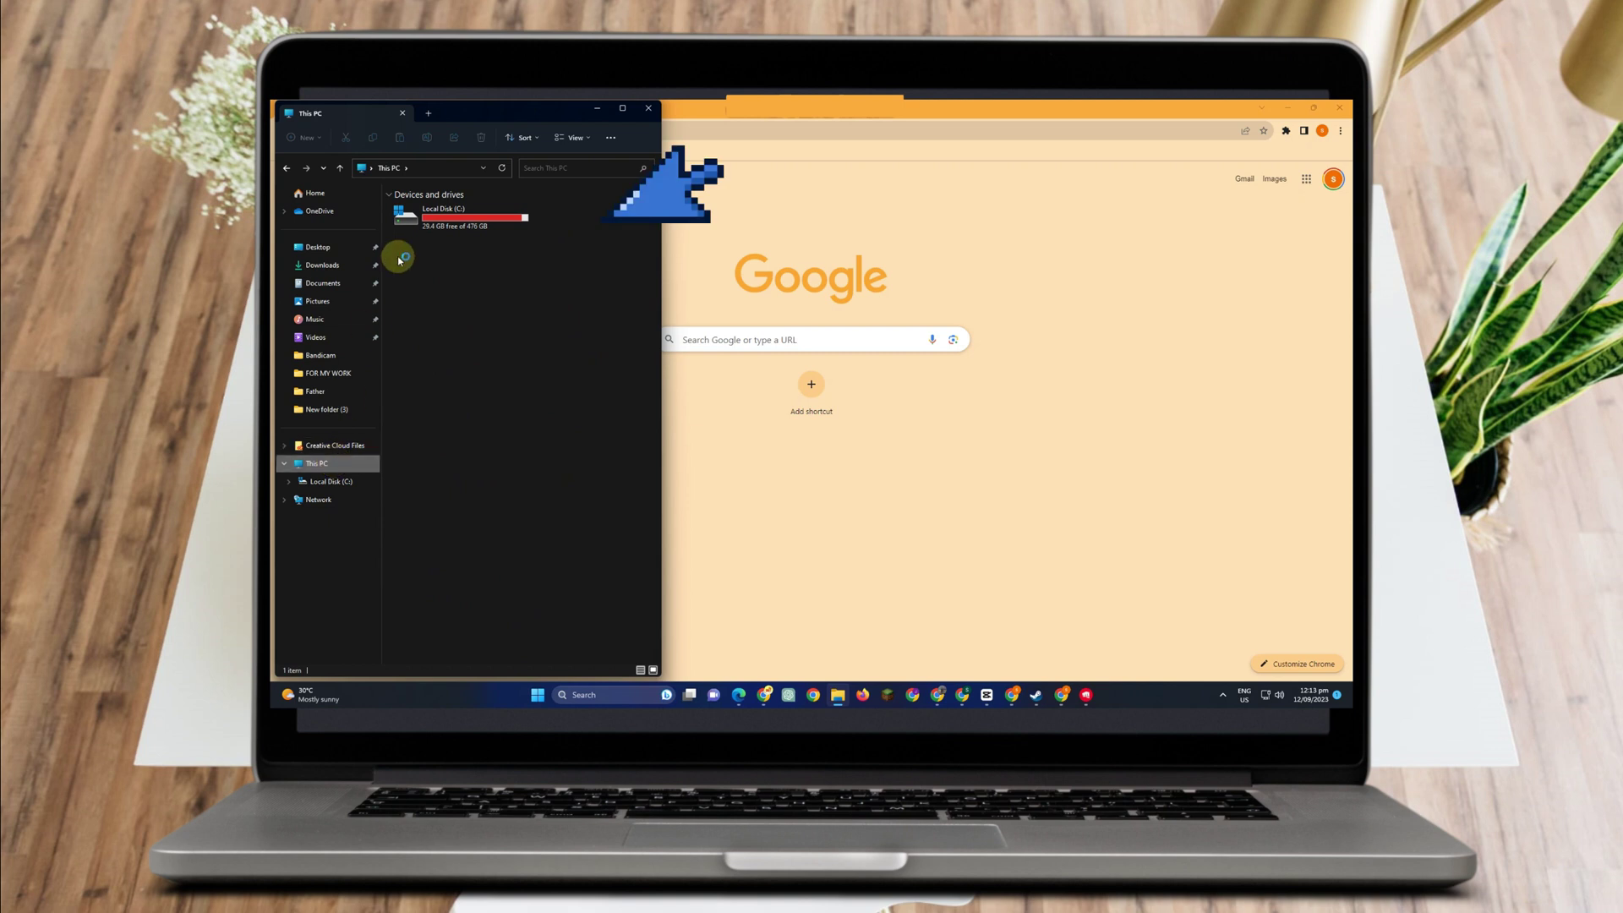
pyautogui.click(465, 208)
pyautogui.doubleClick(465, 210)
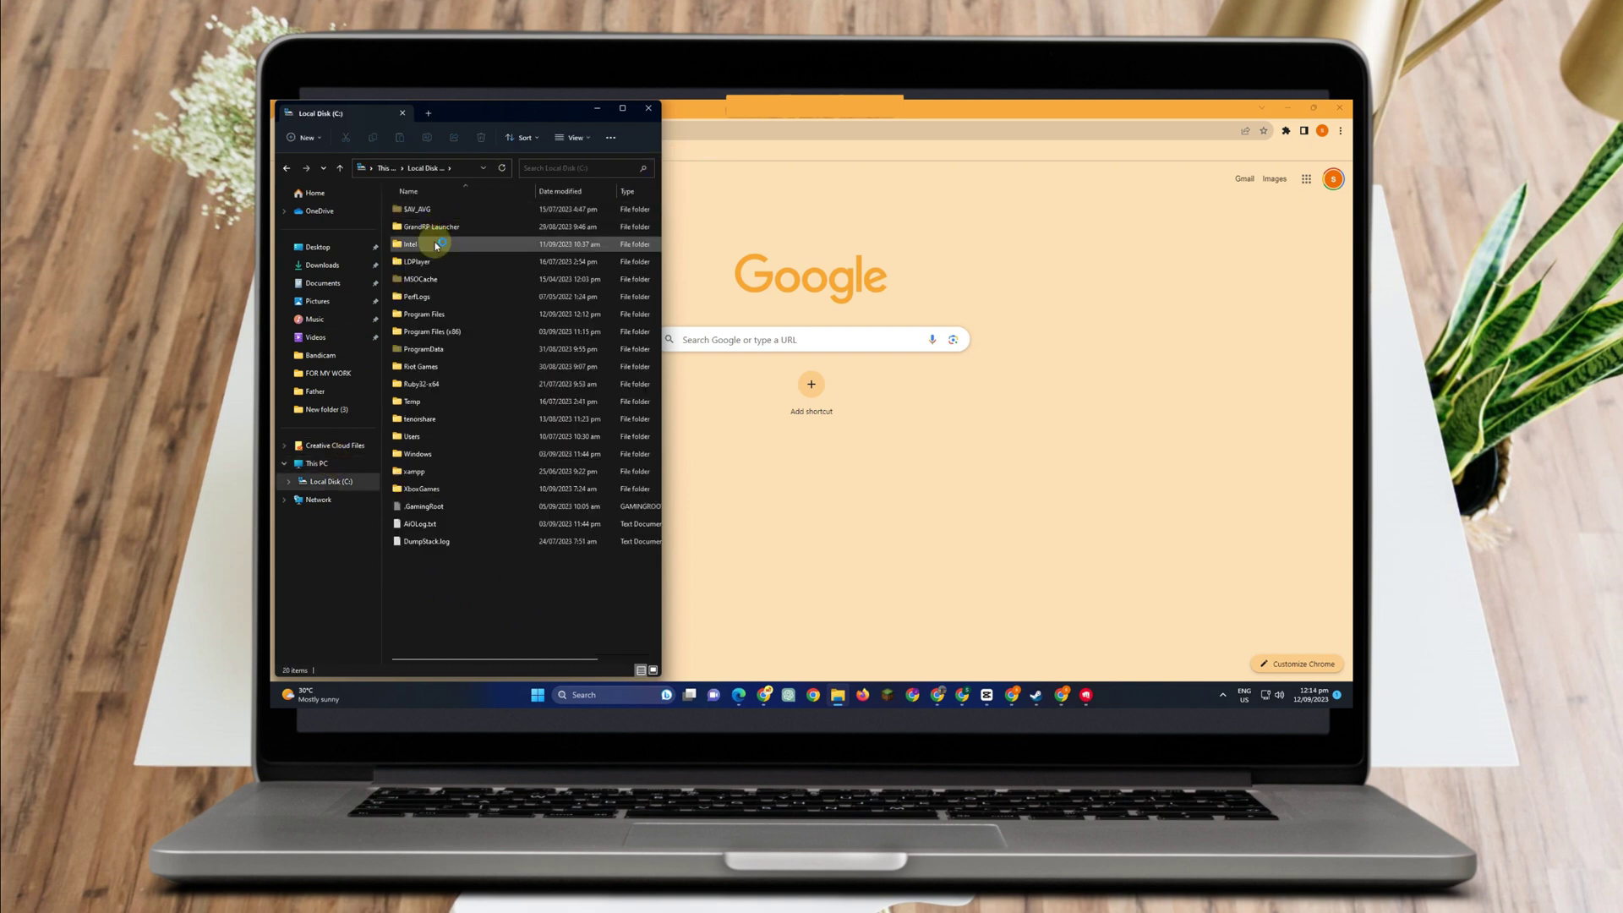
# - Go to Riot Games > VALORANT > live > ShooterGame > Binaries > Win64 and run VALORANT-Win64-Shipping.exe
pyautogui.doubleClick(425, 366)
pyautogui.doubleClick(422, 245)
pyautogui.doubleClick(423, 210)
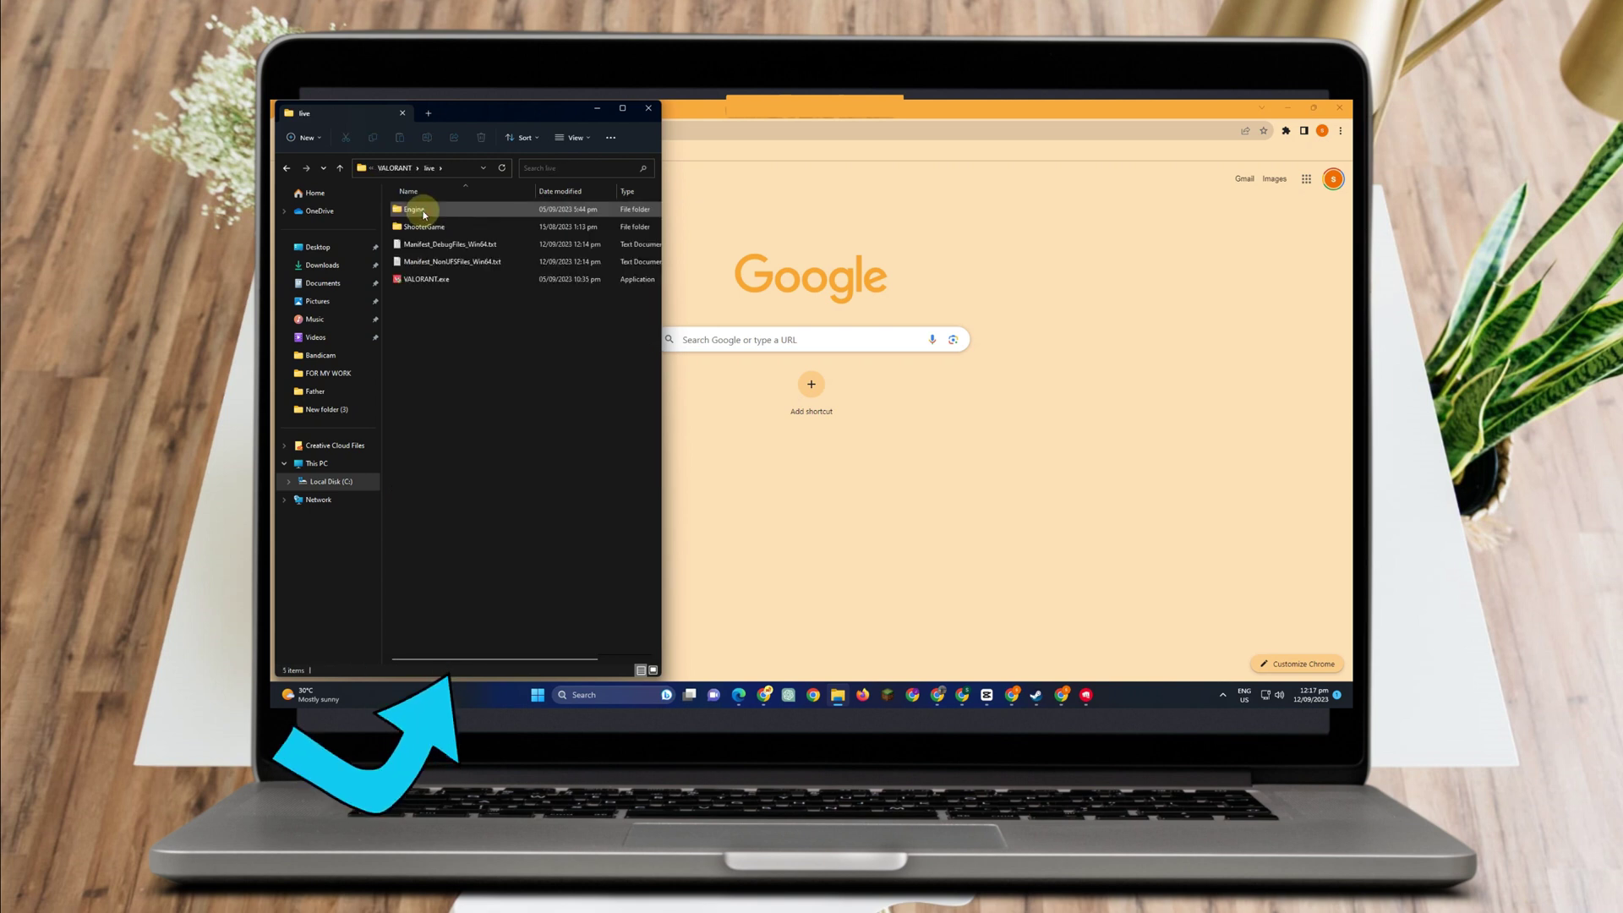
pyautogui.doubleClick(423, 225)
pyautogui.doubleClick(428, 212)
pyautogui.doubleClick(428, 212)
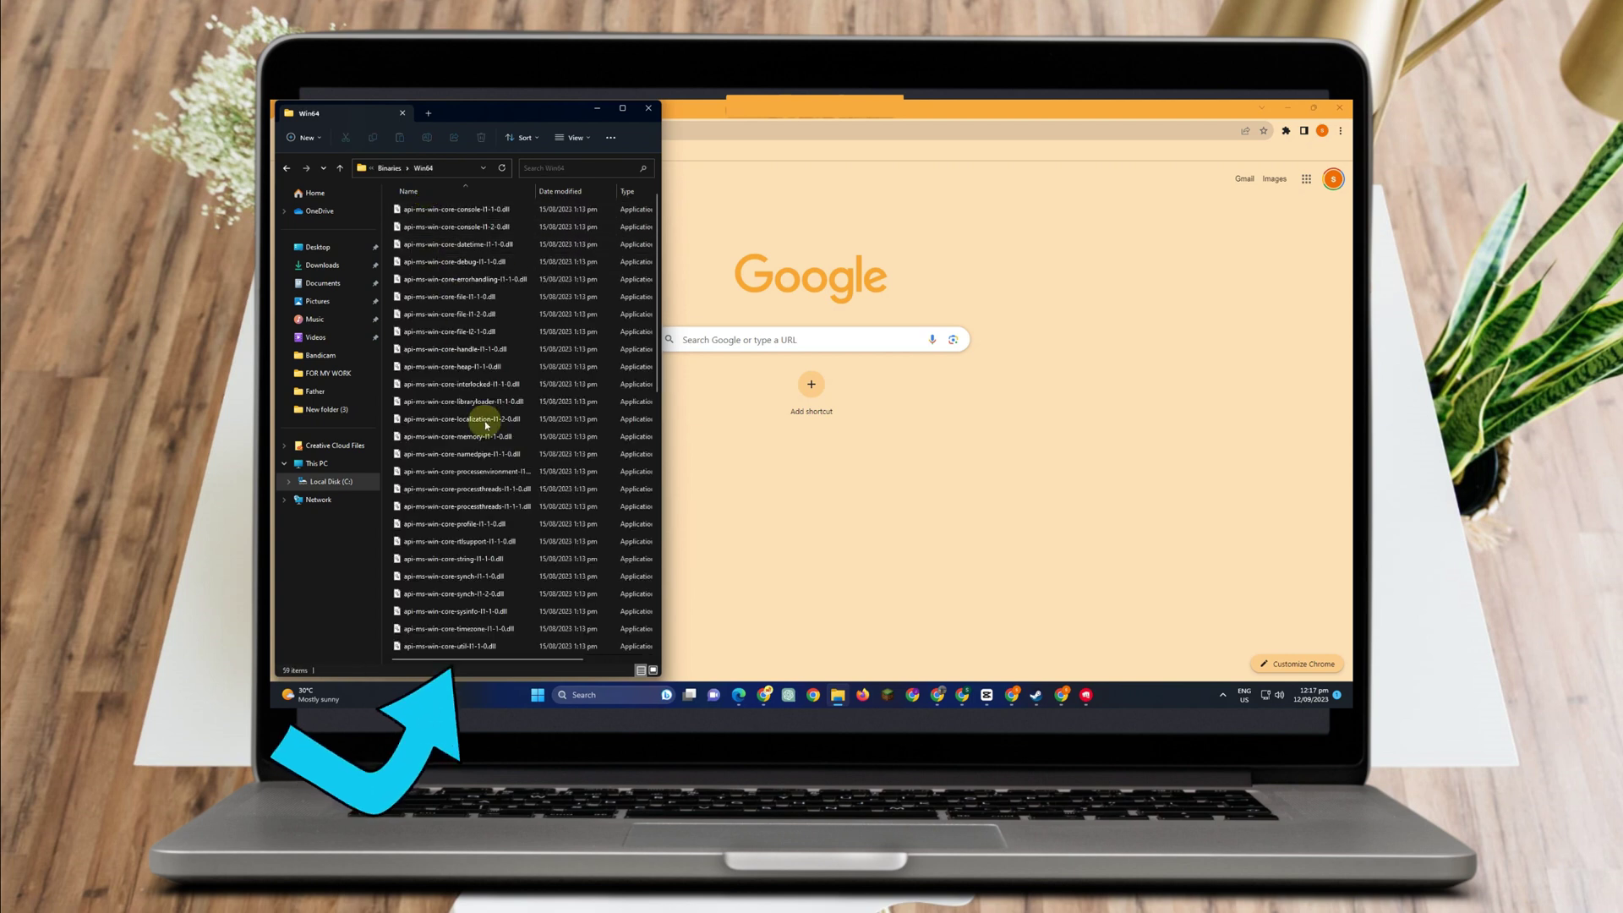
pyautogui.scroll(-10, 489, 554)
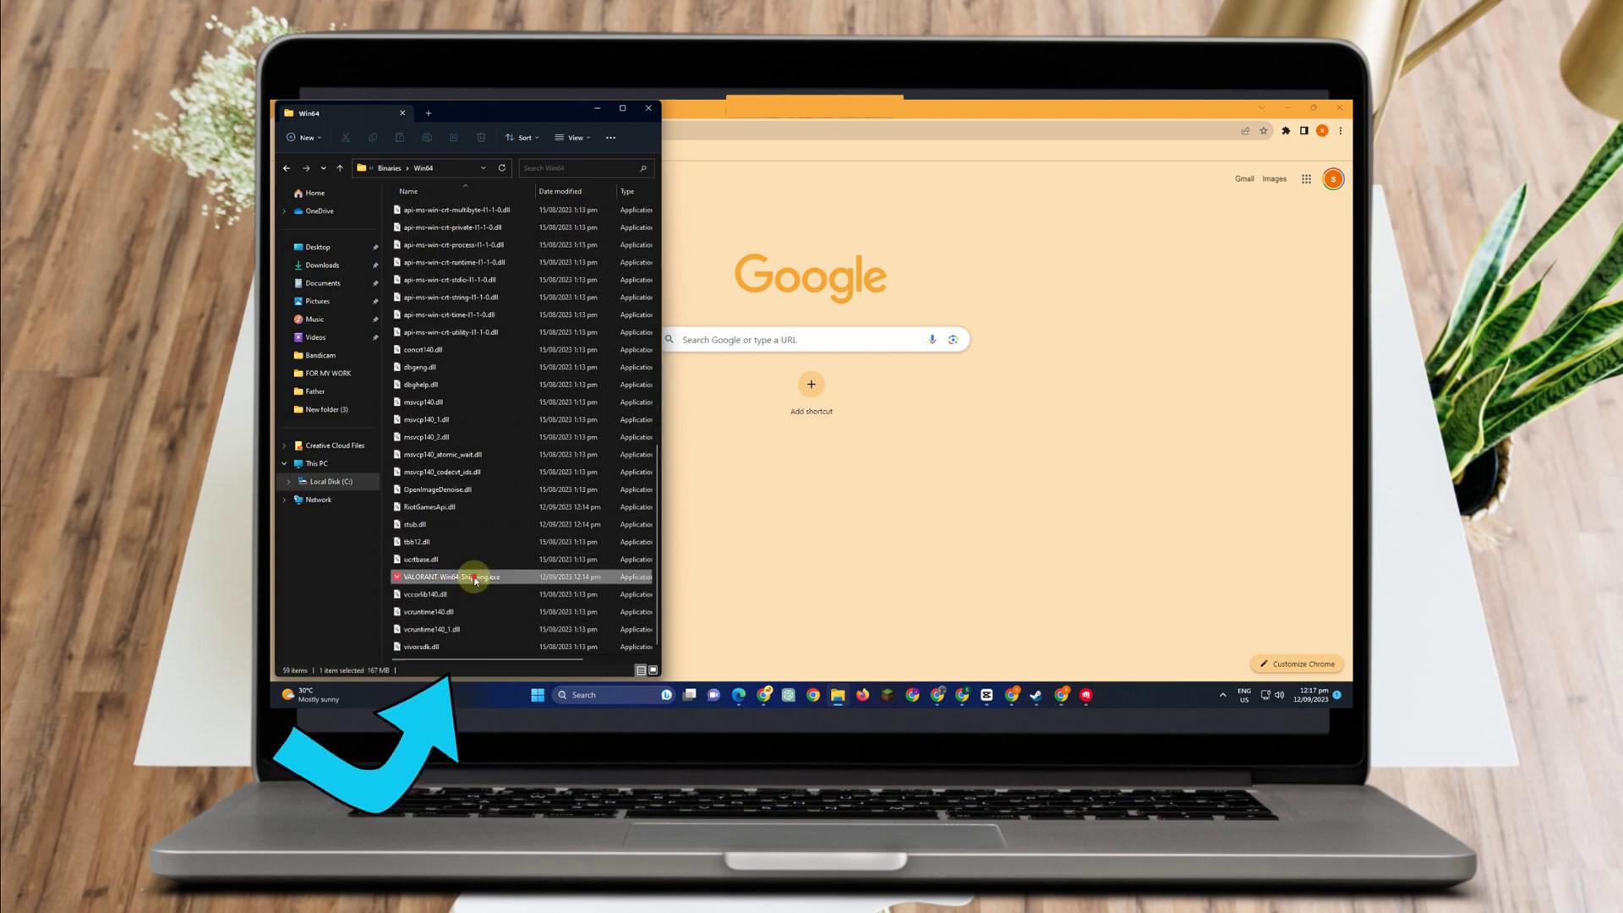
pyautogui.click(495, 583)
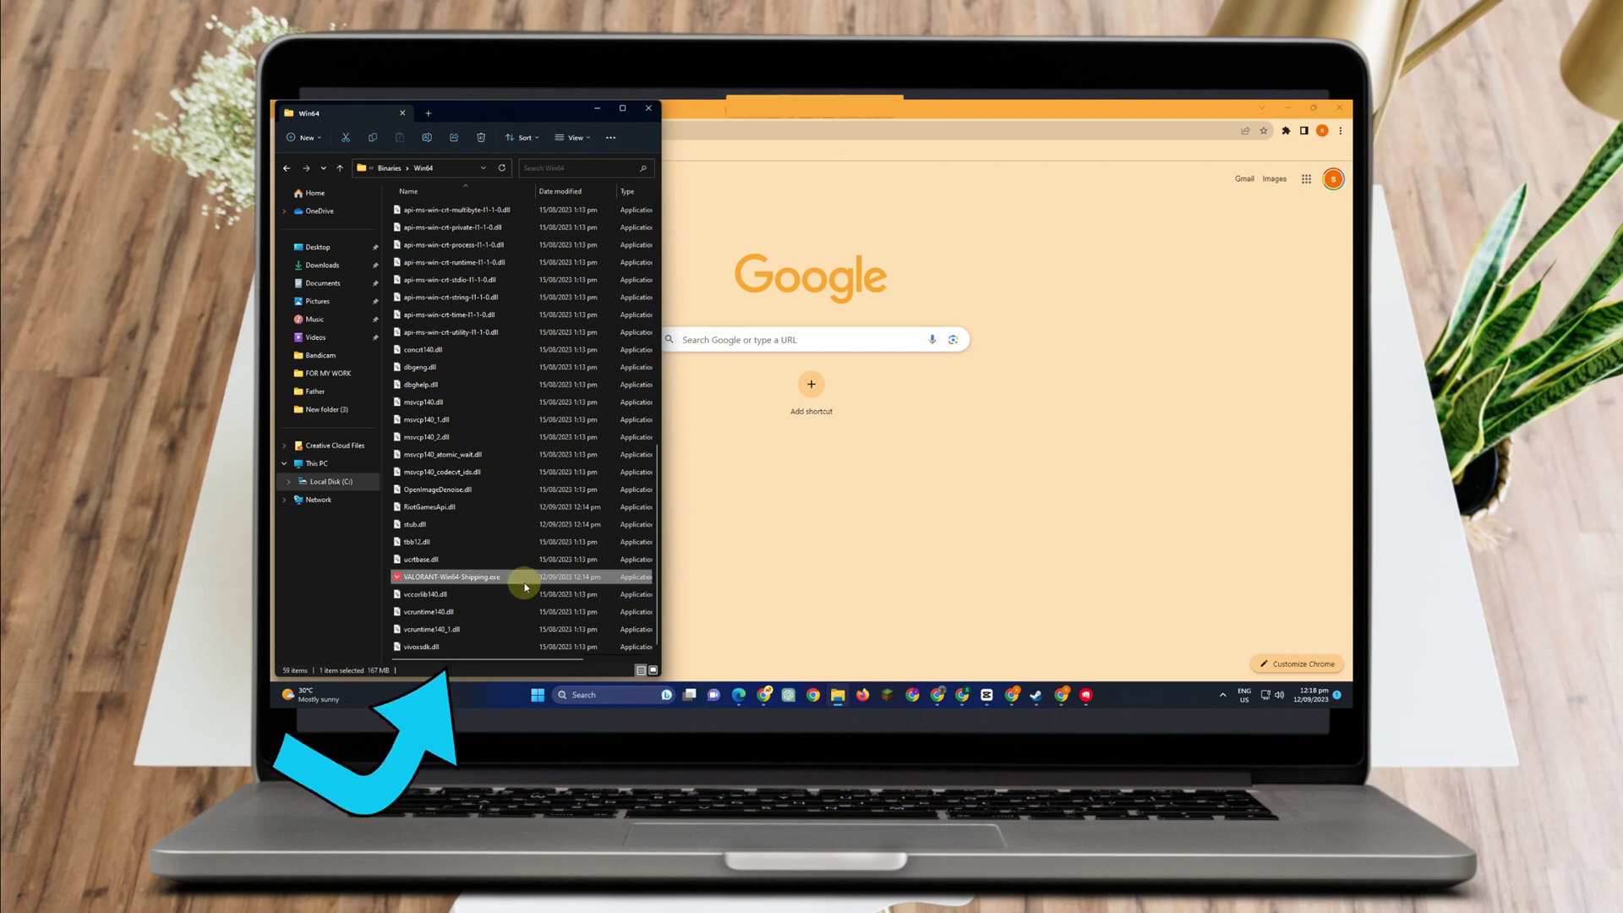
pyautogui.doubleClick(522, 577)
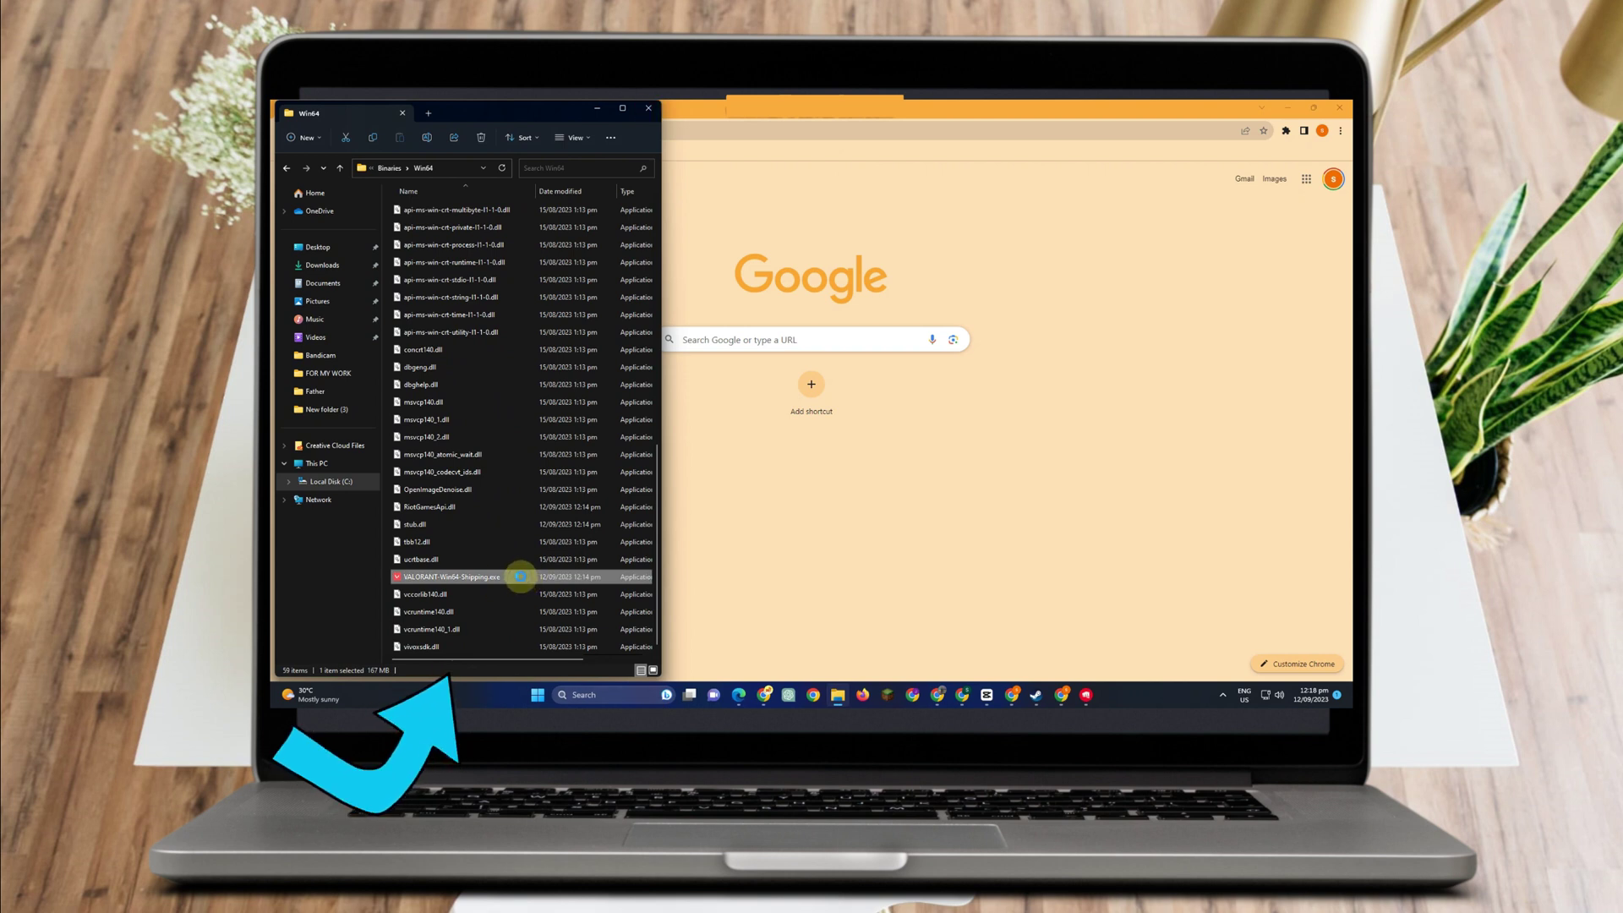
# - Enable 'Run this program as an administrator' in VALORANT-Win64-Shipping.exe's Compatibility properties and apply
pyautogui.rightClick(522, 576)
pyautogui.click(535, 552)
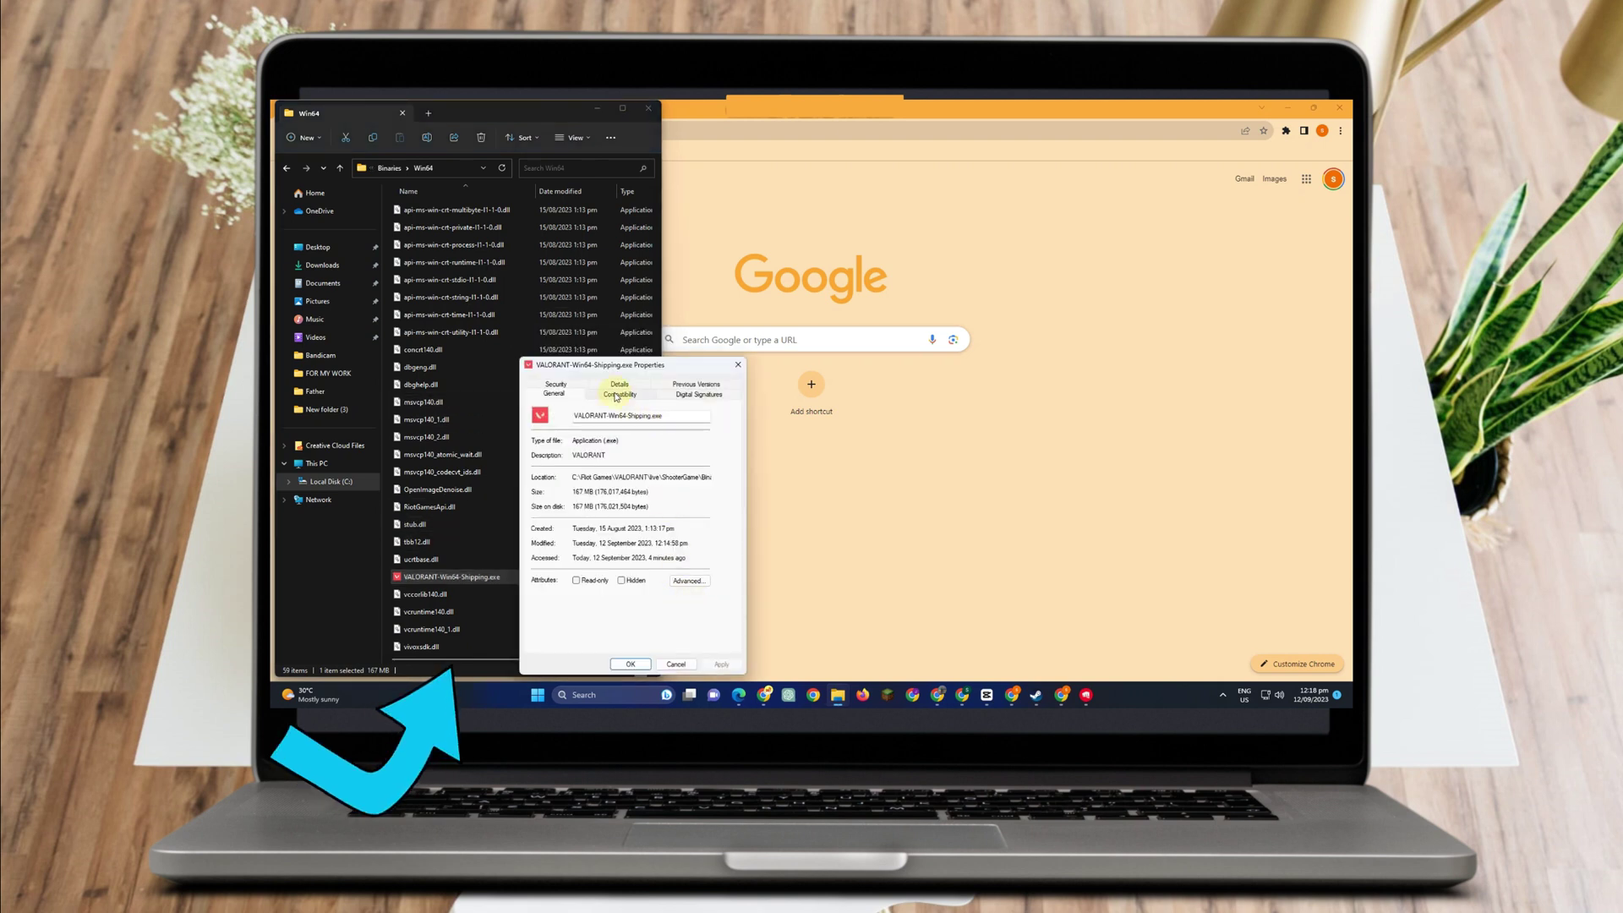
pyautogui.click(617, 396)
pyautogui.click(539, 559)
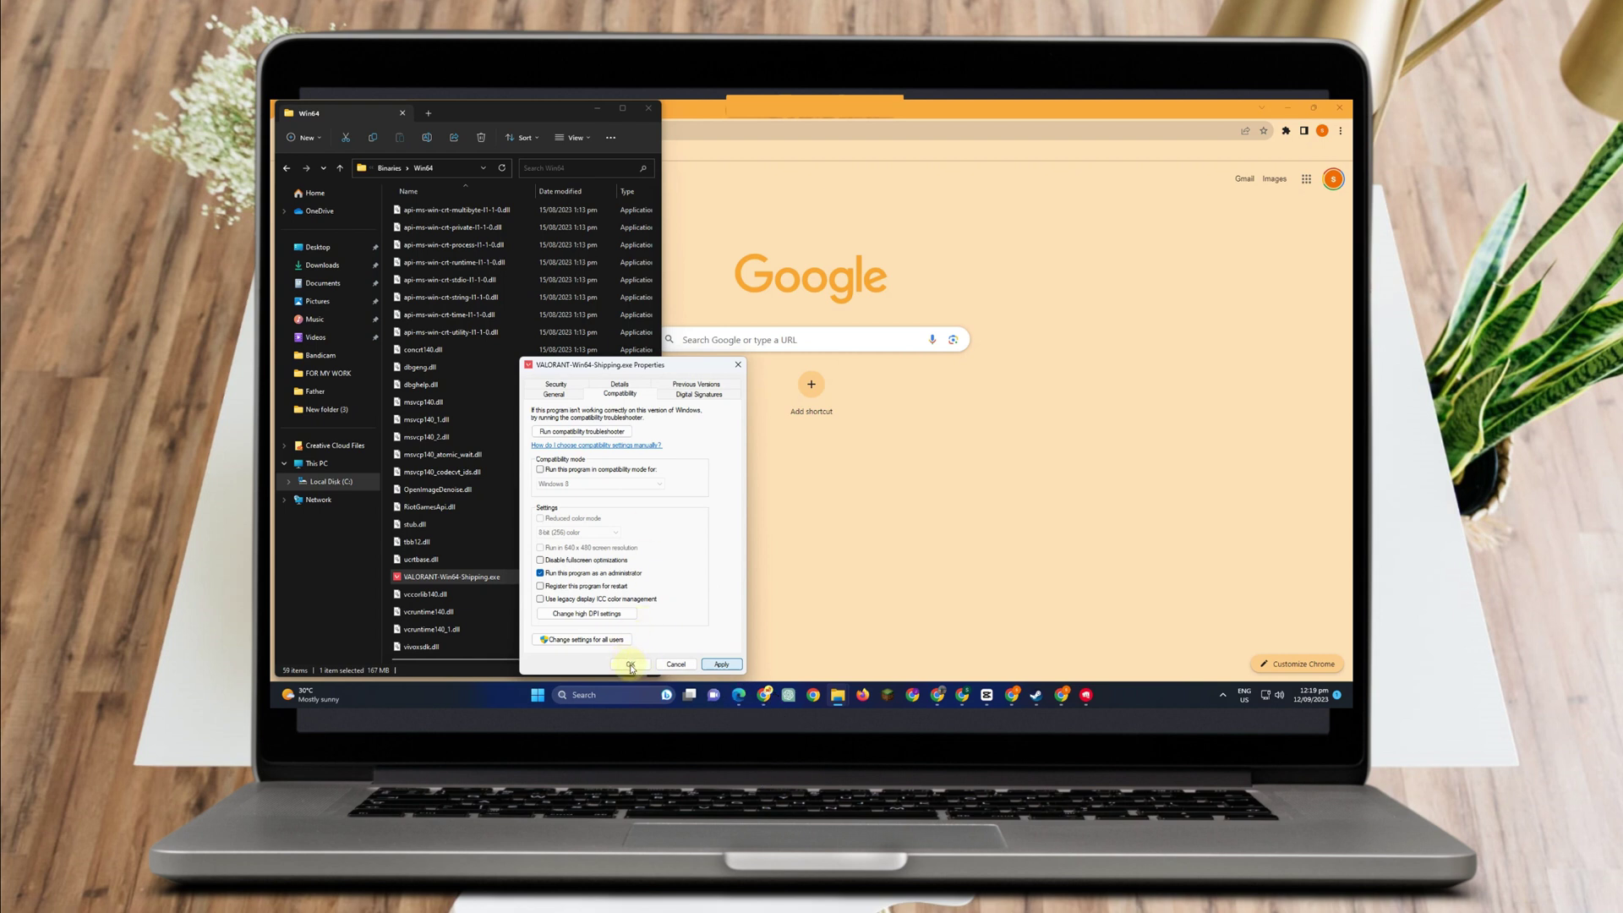
pyautogui.click(630, 664)
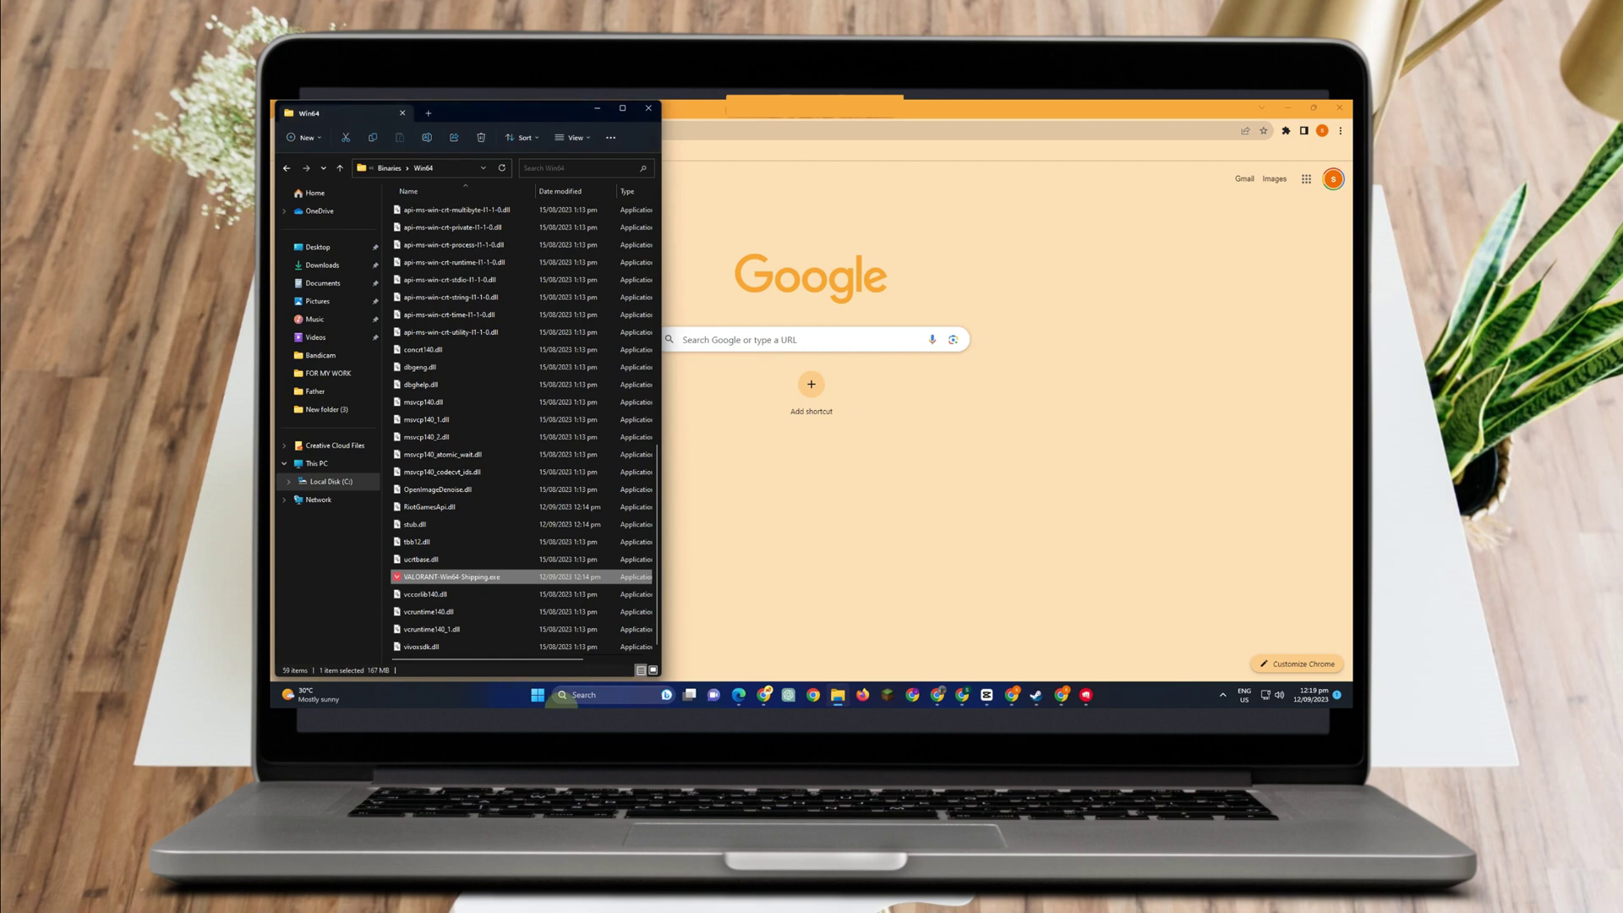
# - Search Windows for 'task' to find Task Manager, restarting the search once
pyautogui.click(592, 694)
pyautogui.write('va')
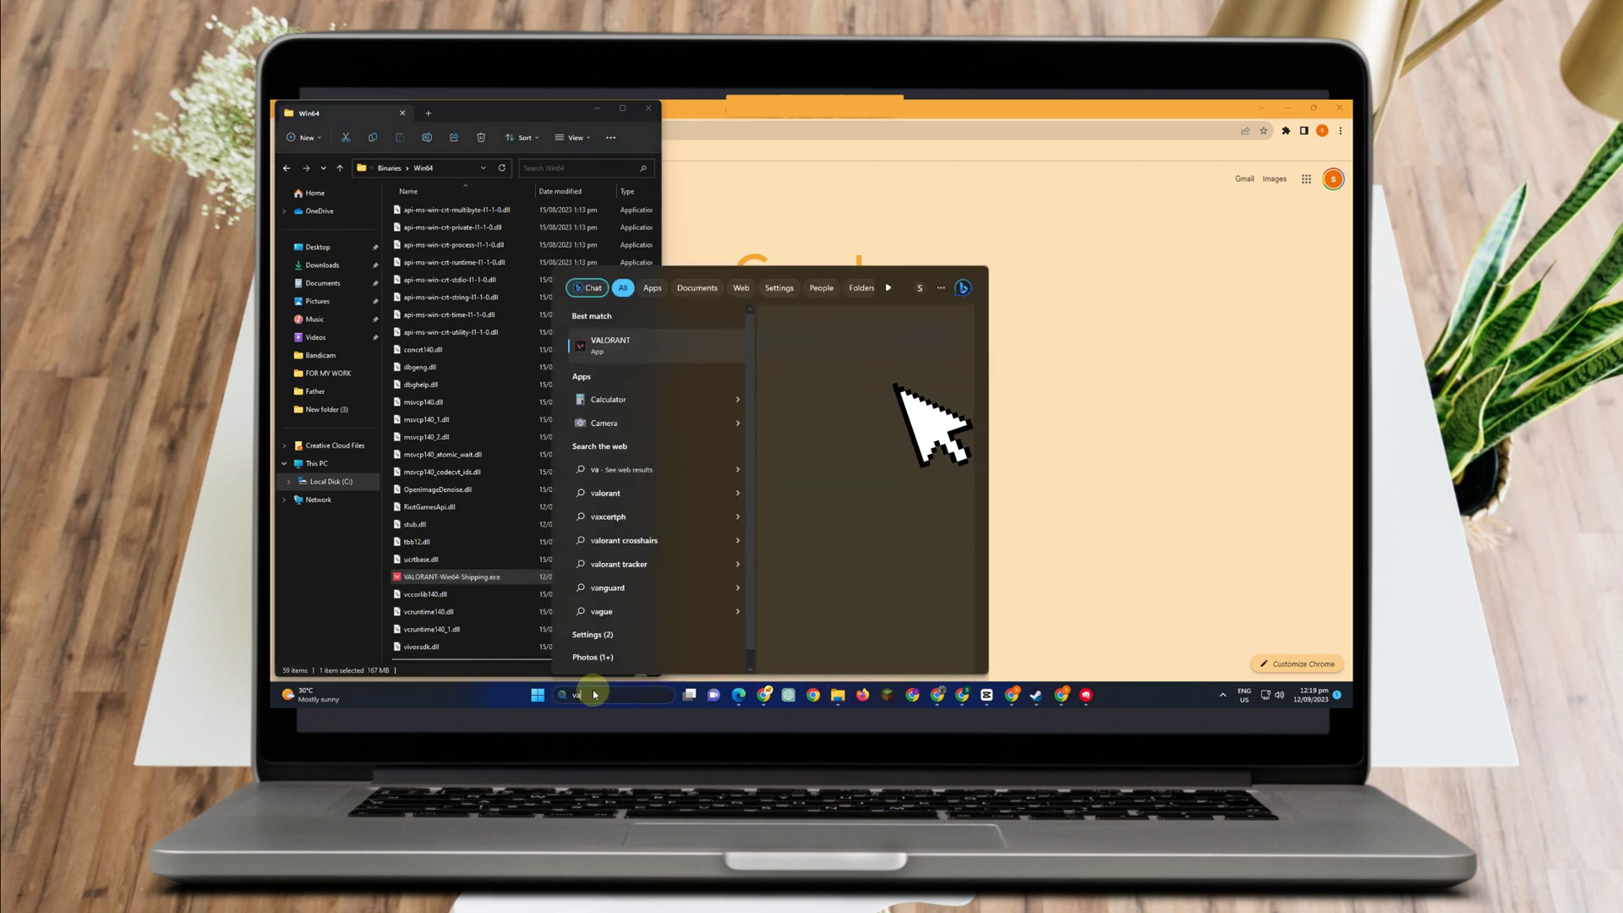
pyautogui.write('l')
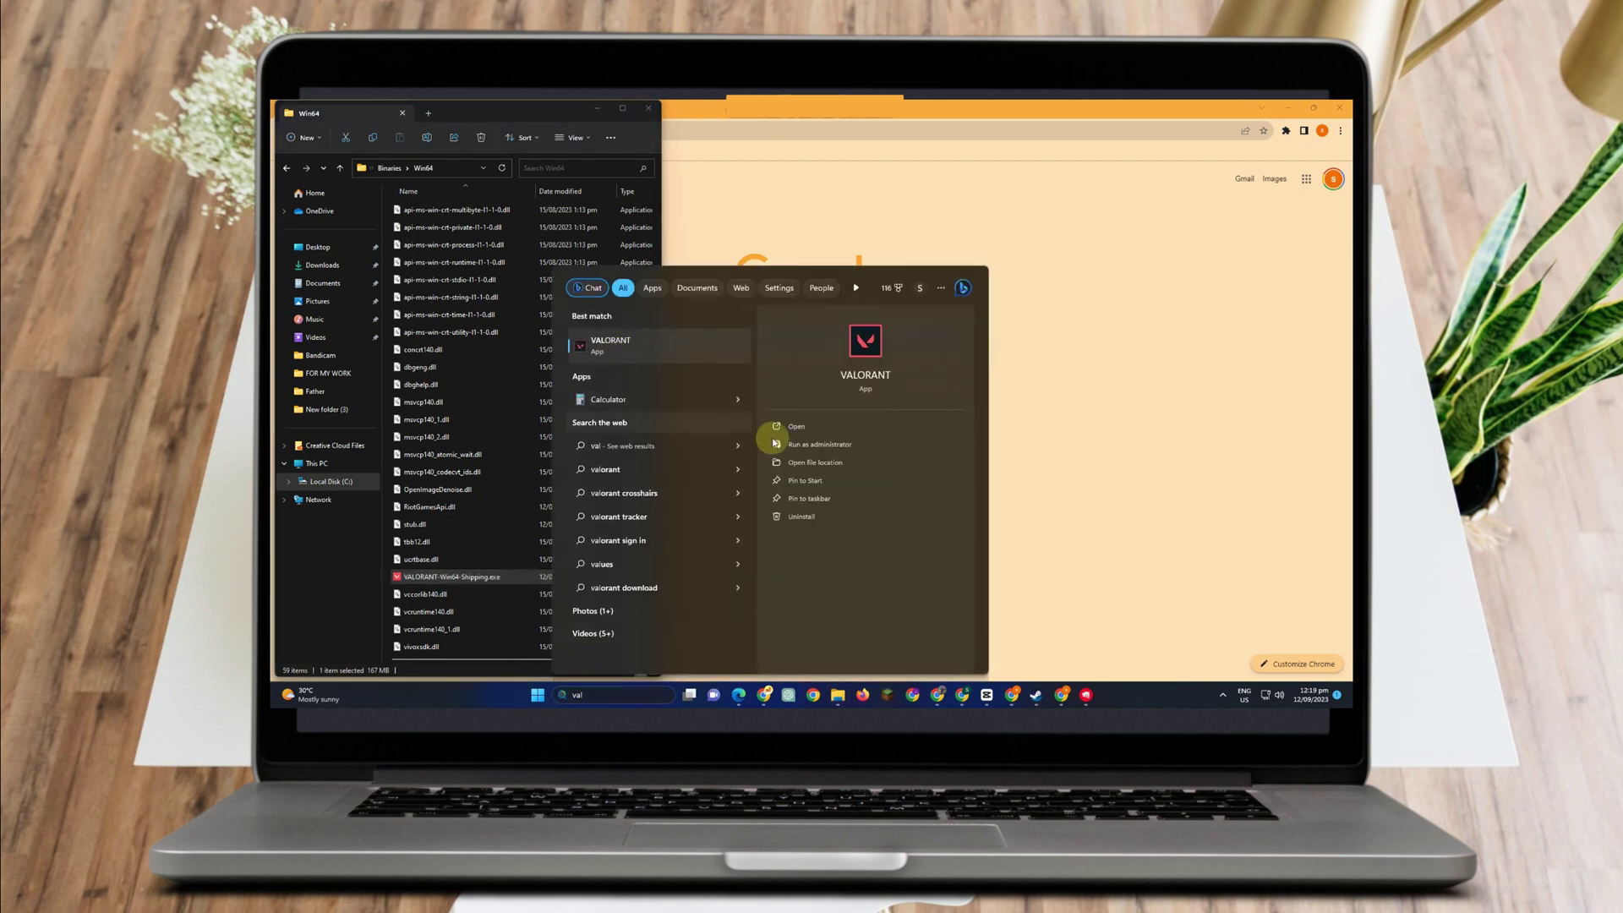
pyautogui.click(730, 212)
pyautogui.click(609, 693)
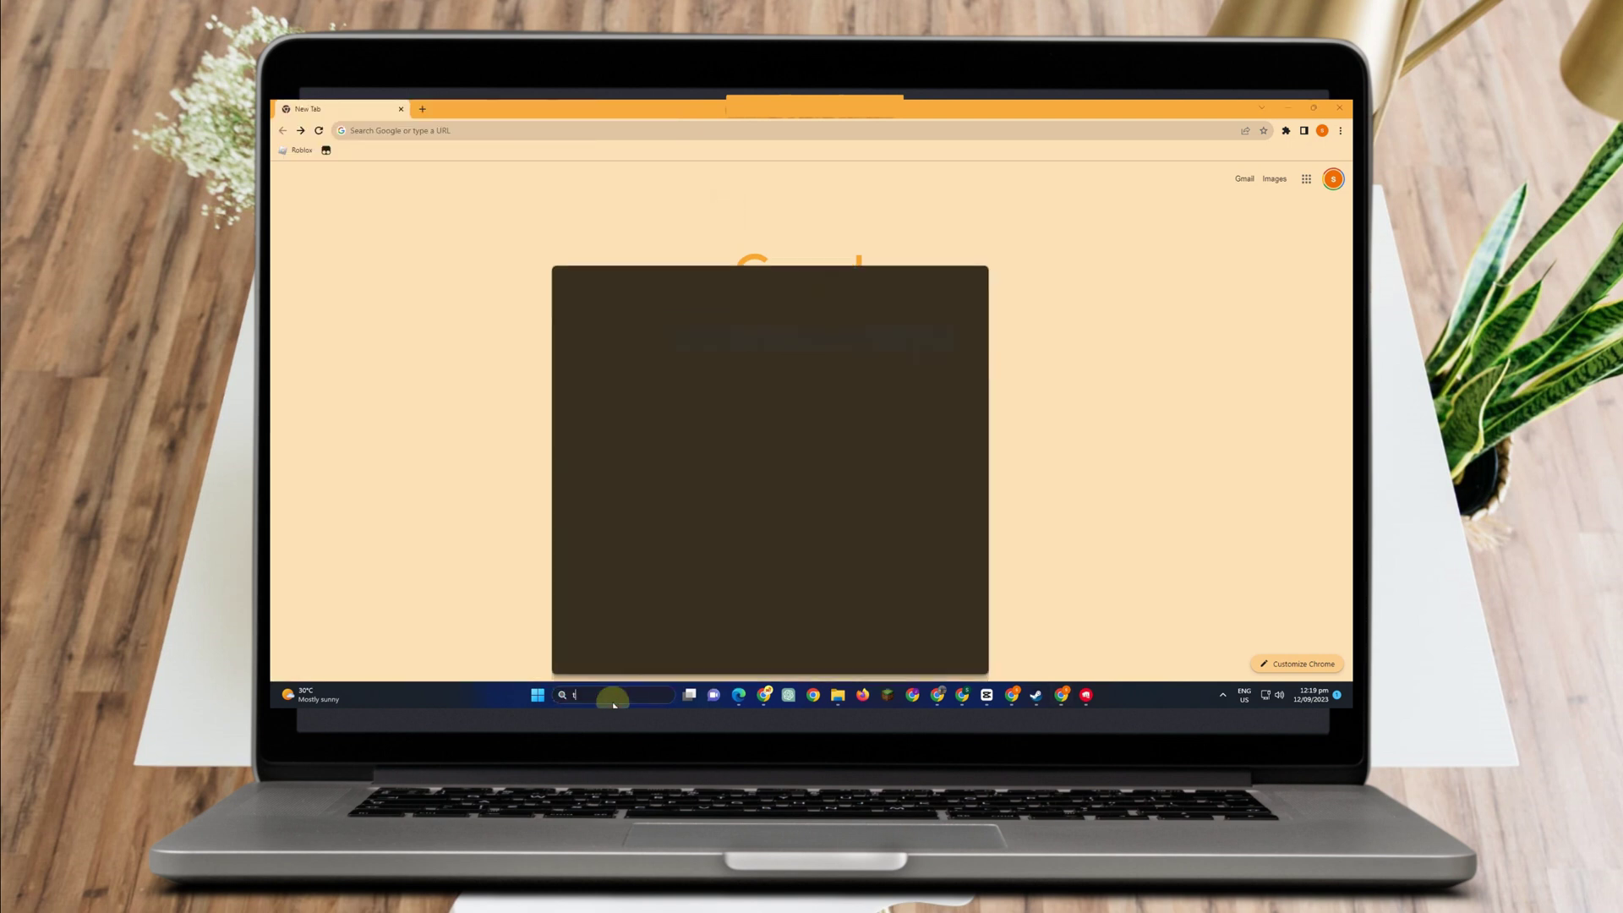
pyautogui.write('task')
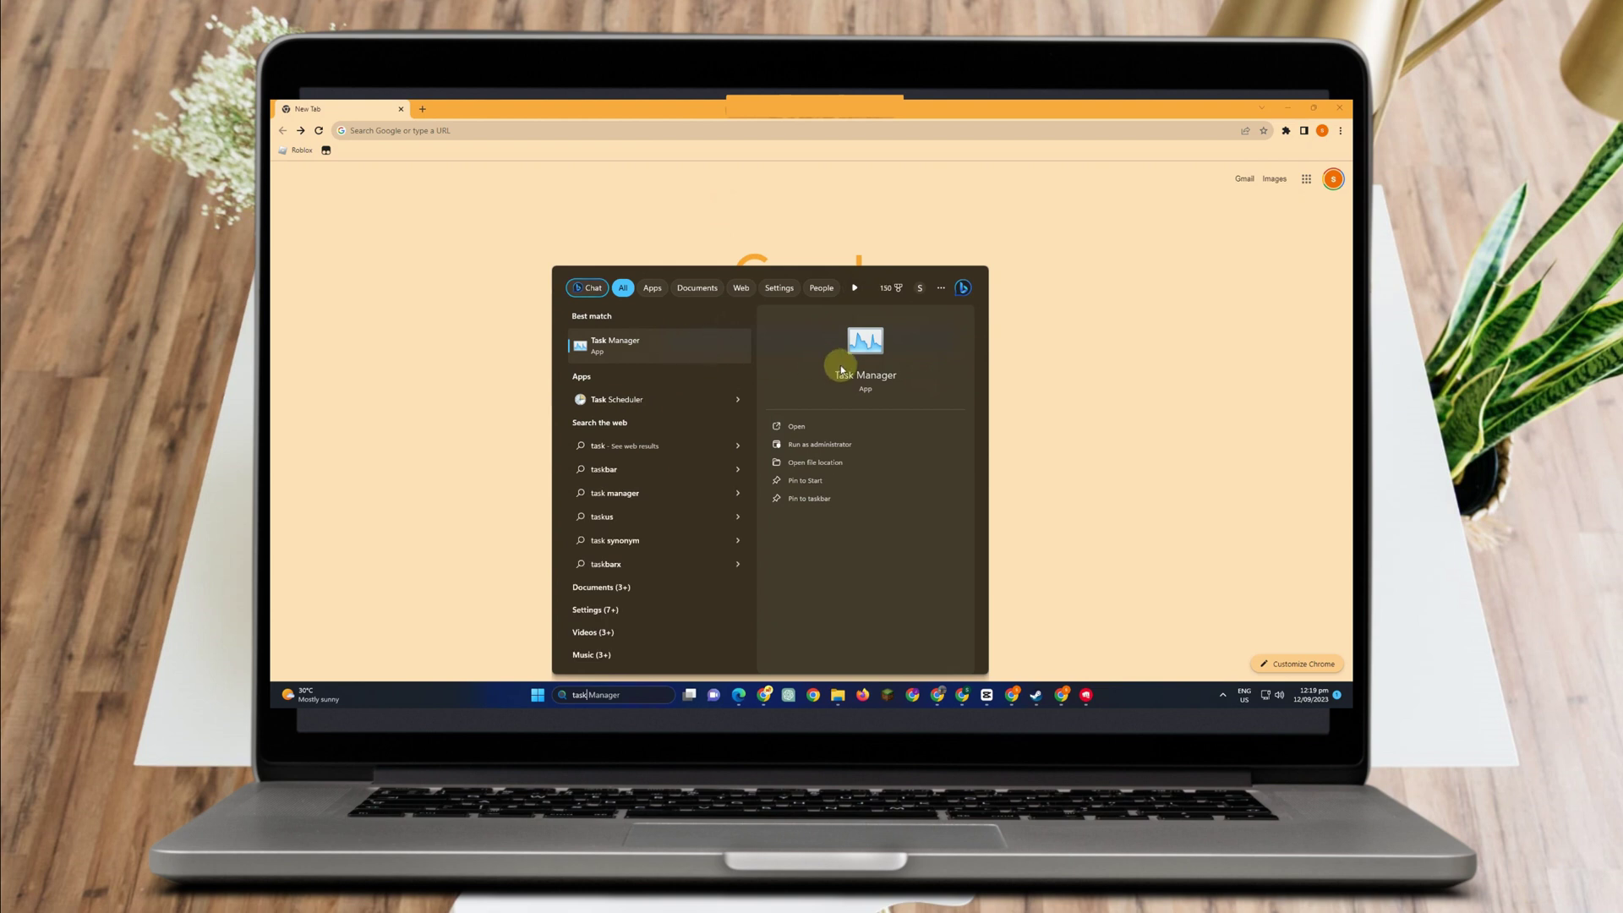
# - Launch Task Manager, maximize it, and search its processes for 'msi'
pyautogui.click(800, 427)
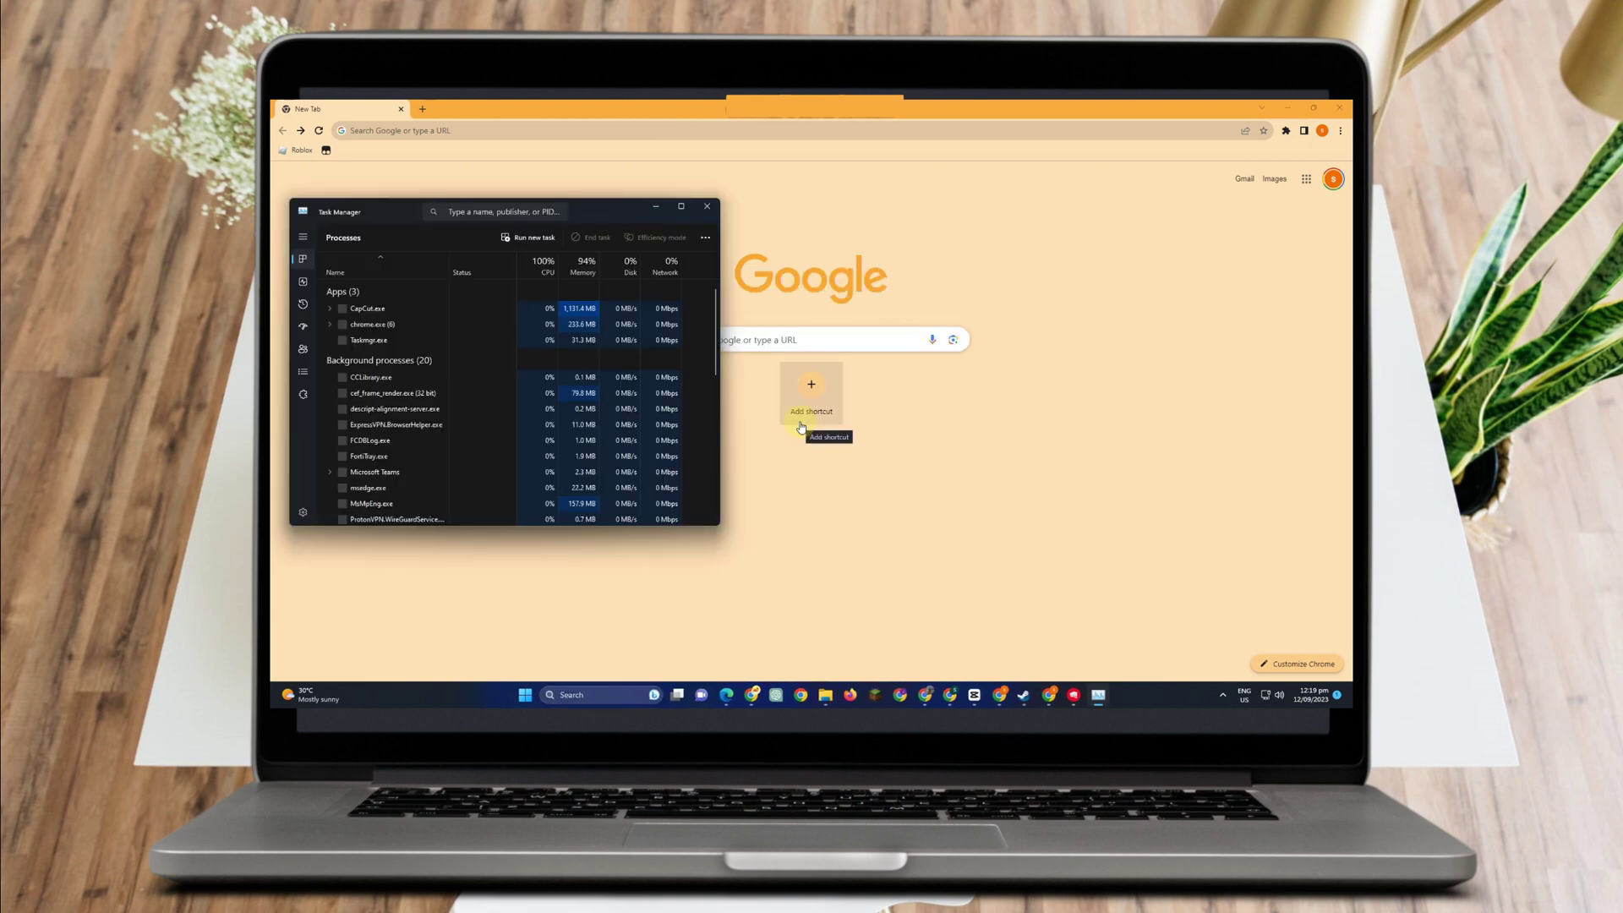
pyautogui.click(681, 207)
pyautogui.scroll(-5, 427, 296)
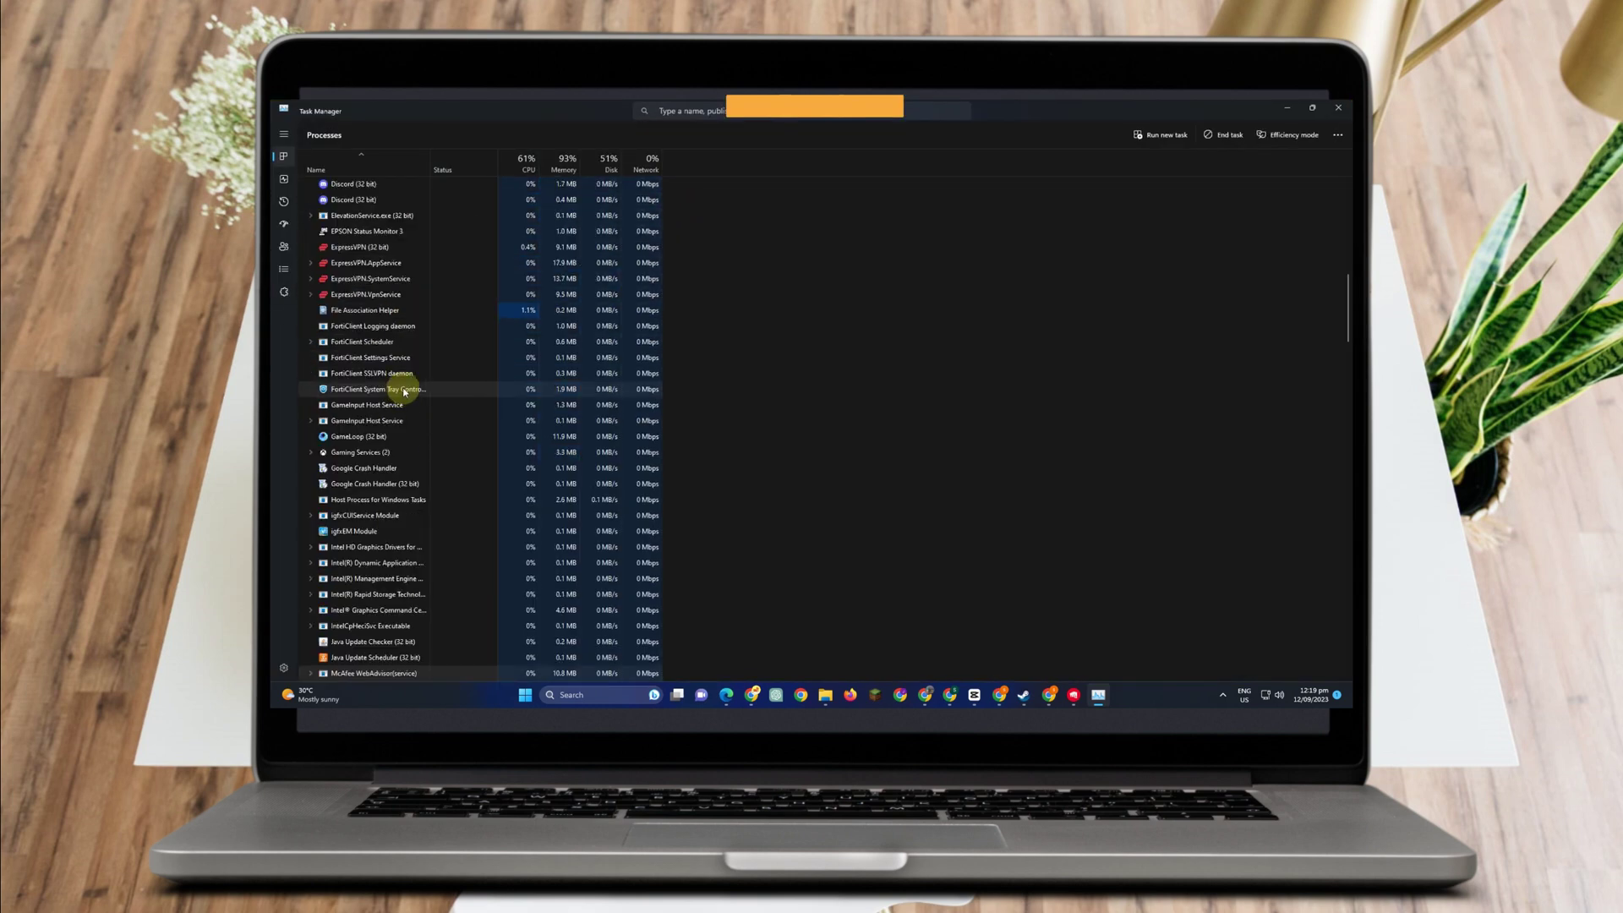
pyautogui.scroll(-2, 406, 381)
pyautogui.scroll(-2, 406, 406)
pyautogui.scroll(-2, 410, 418)
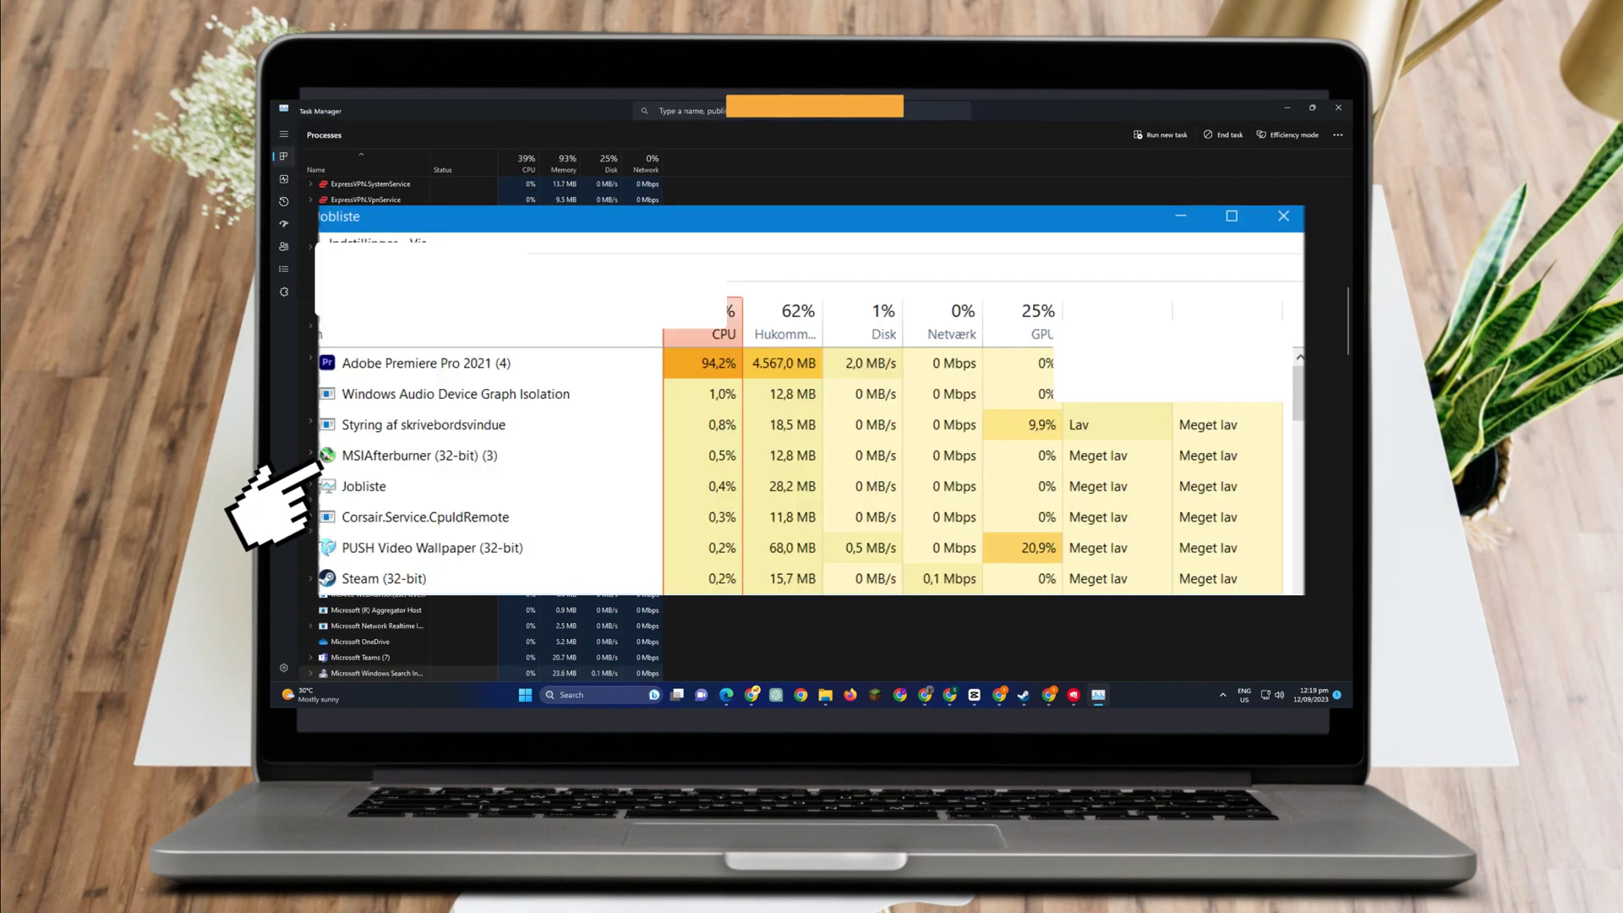
pyautogui.click(741, 115)
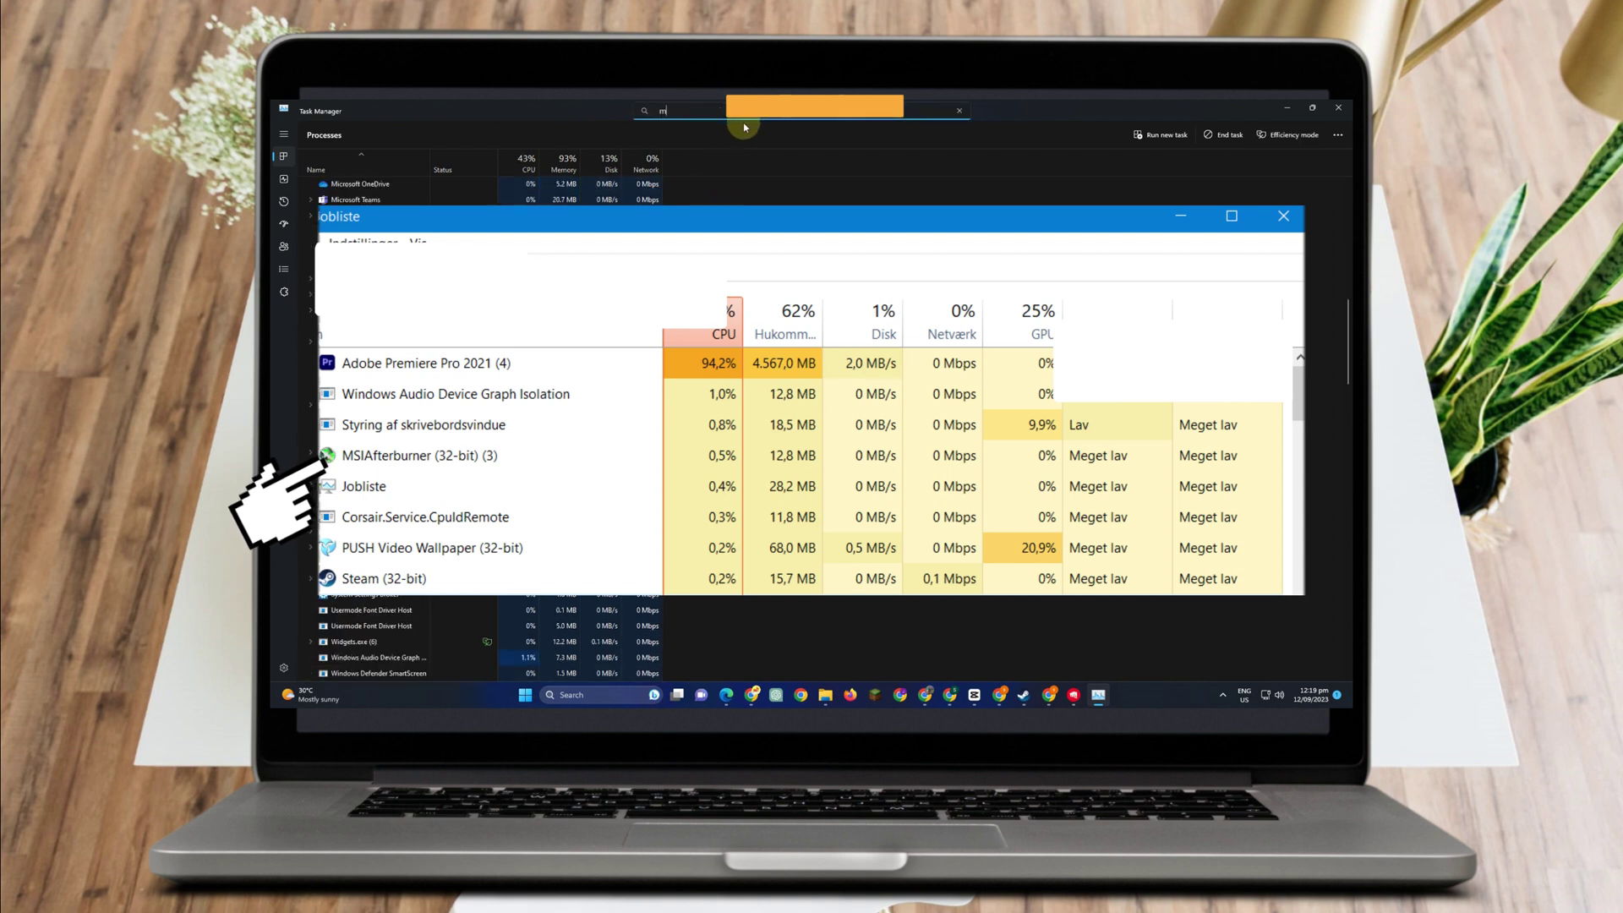
pyautogui.write('msi')
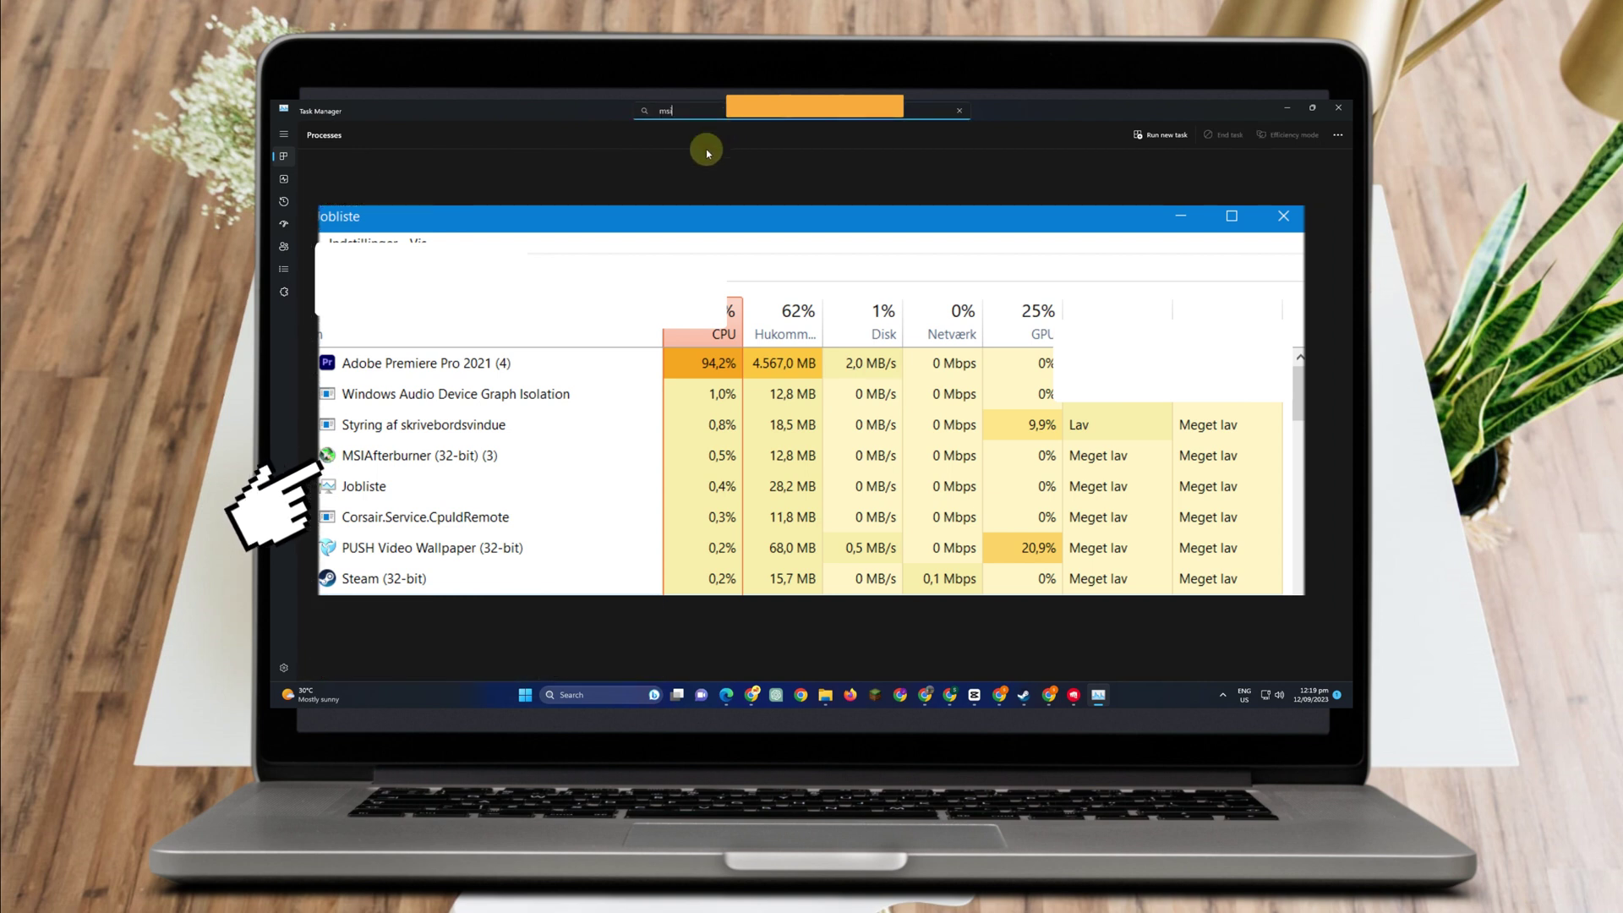